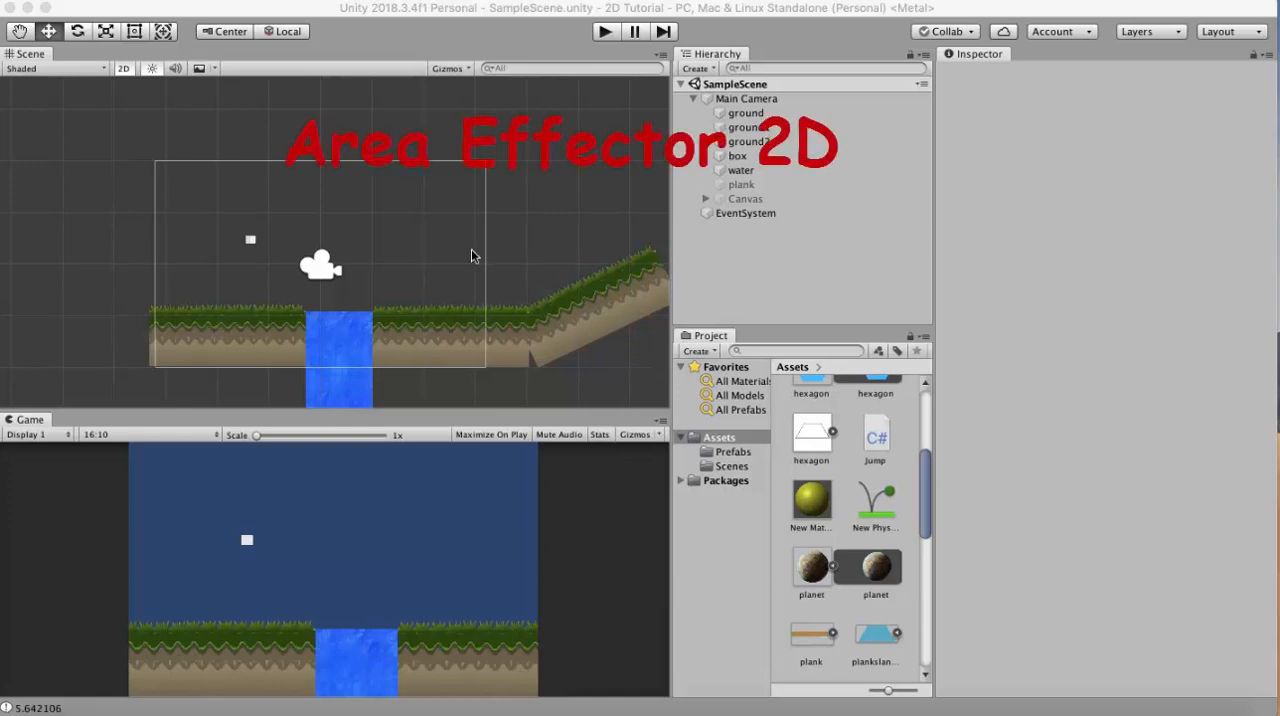
- Examine the box object's Rigidbody 2D, Box Collider 2D and Jump script settings
{"action": "scroll", "coordinate": [266, 274], "scroll_direction": "up", "scroll_amount": 3}
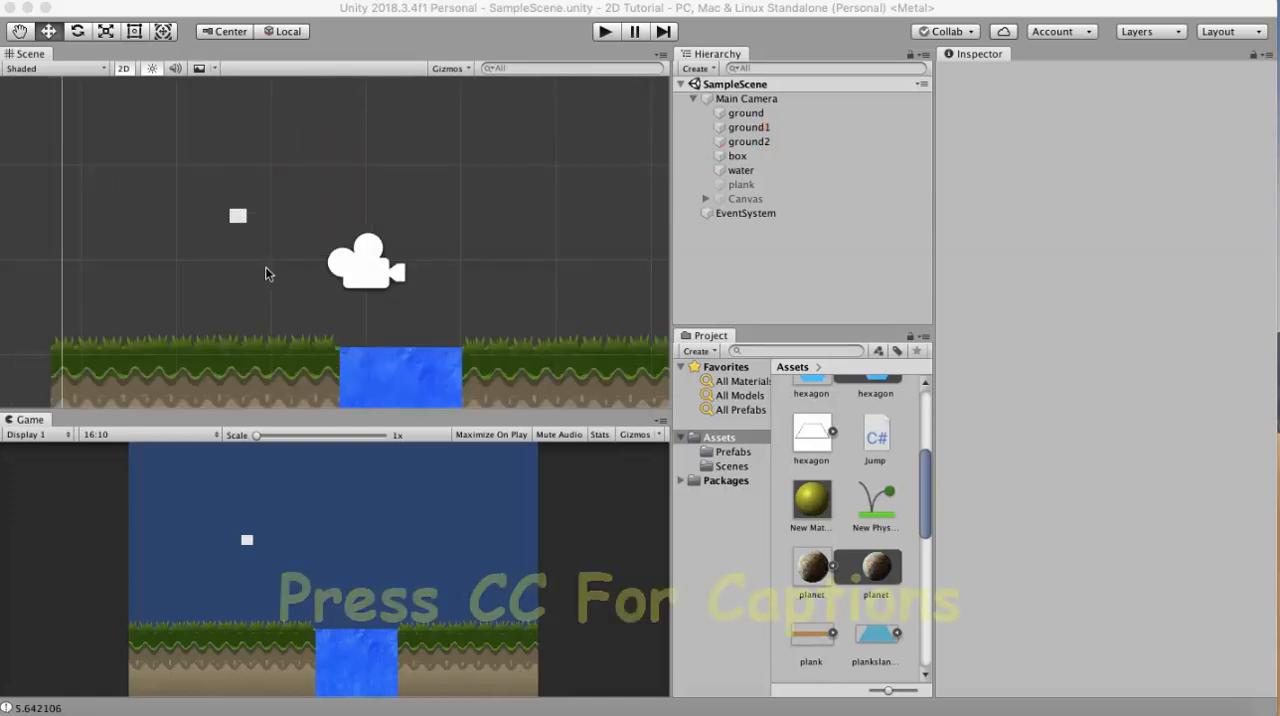
{"action": "left_click", "coordinate": [760, 157]}
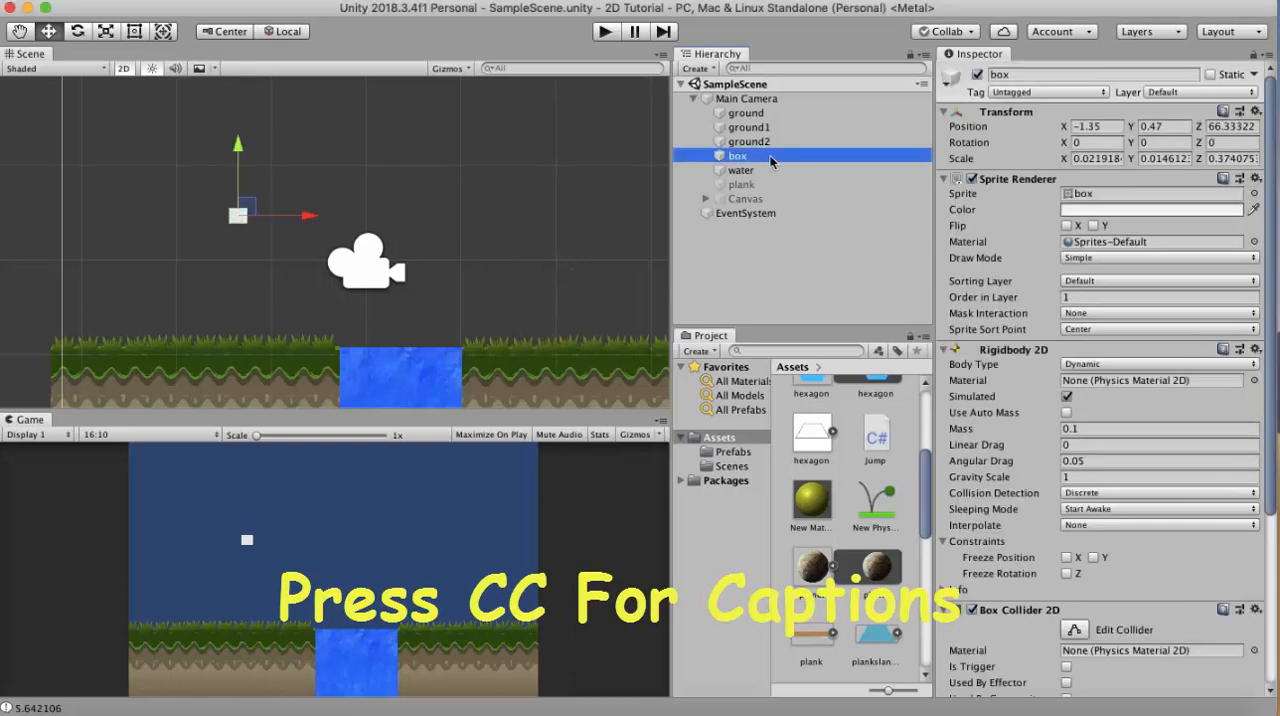
{"action": "scroll", "coordinate": [1067, 367], "scroll_direction": "down", "scroll_amount": 5}
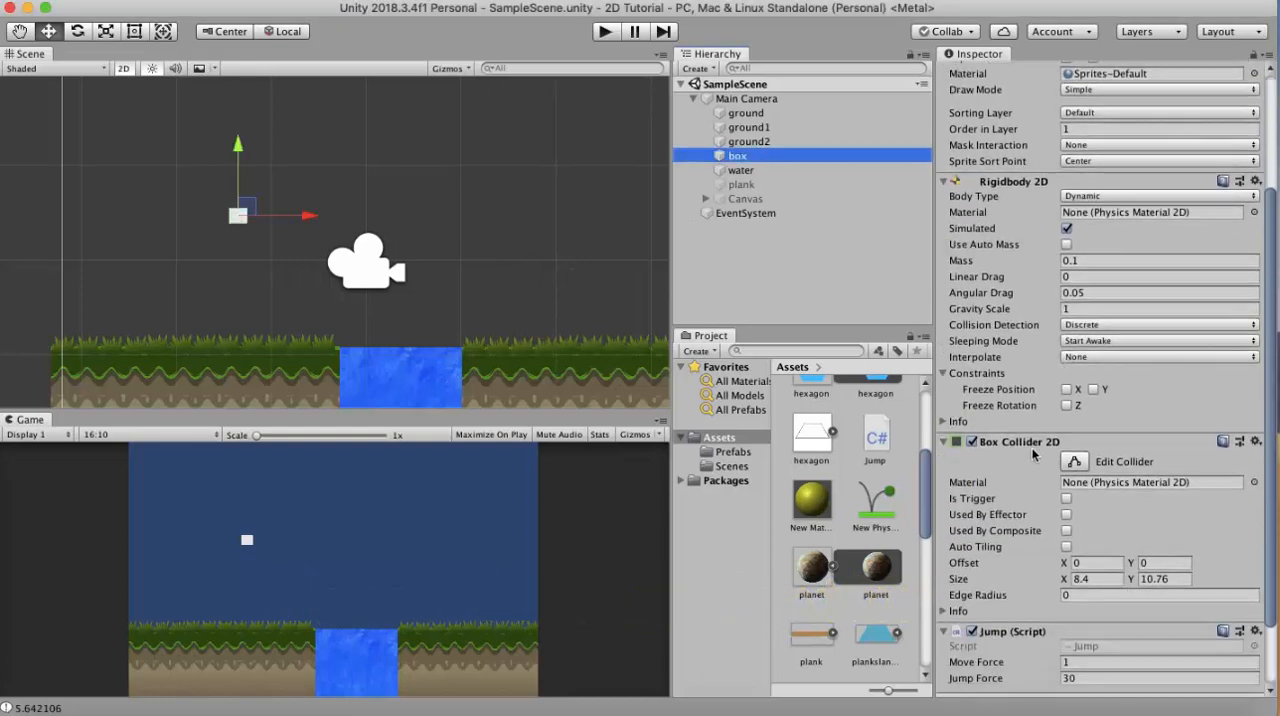
{"action": "scroll", "coordinate": [1032, 462], "scroll_direction": "up", "scroll_amount": 1}
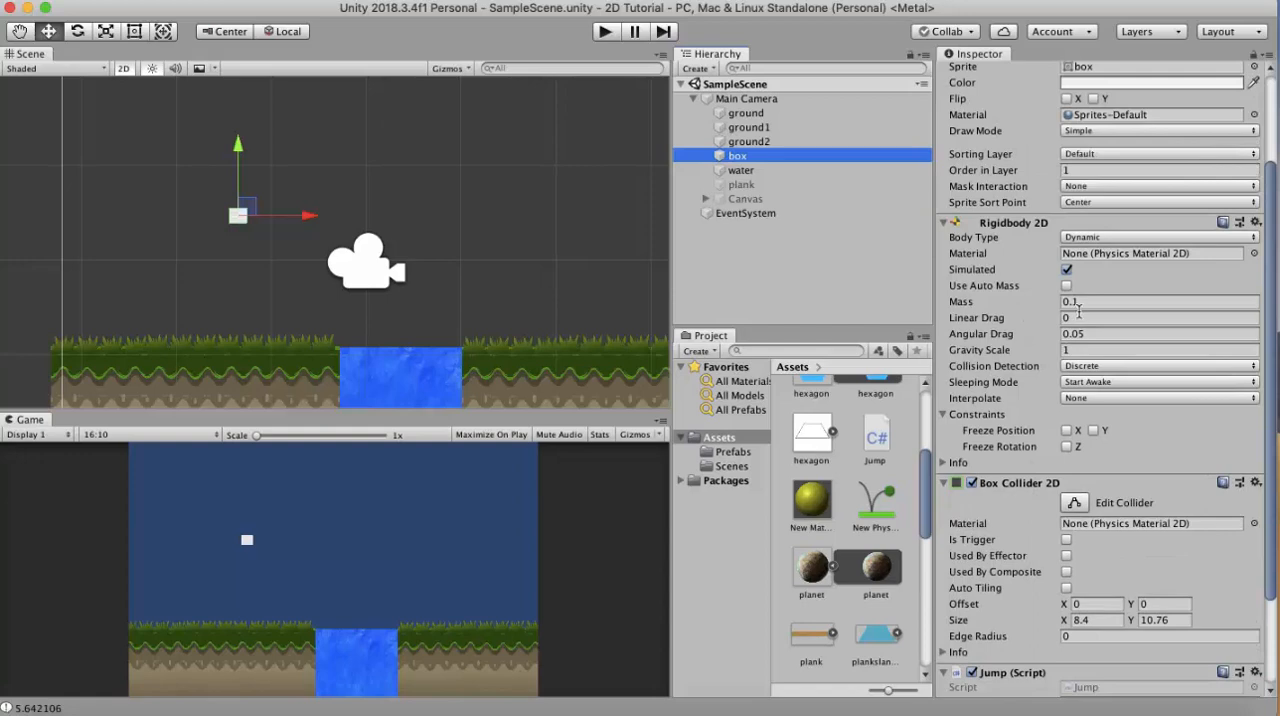
{"action": "scroll", "coordinate": [1078, 311], "scroll_direction": "down", "scroll_amount": 3}
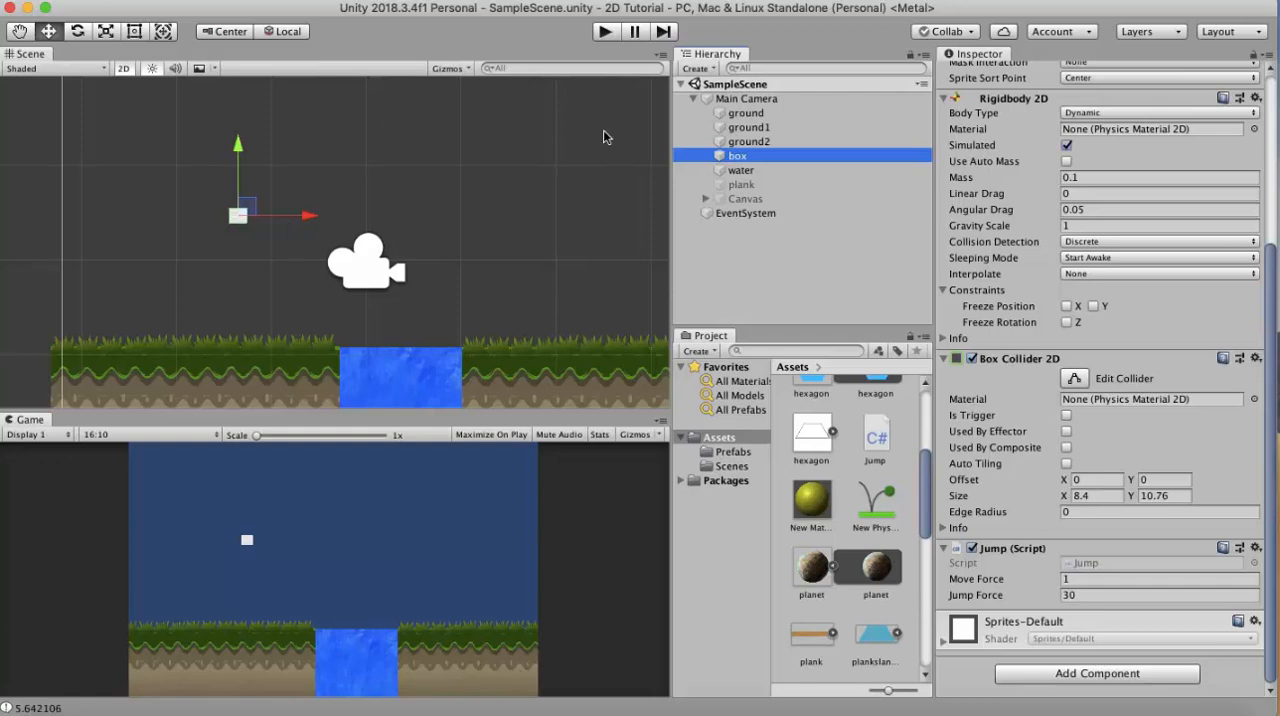
- Play-test the scene by making the box jump and move right, and stop the playback
{"action": "left_click", "coordinate": [606, 33]}
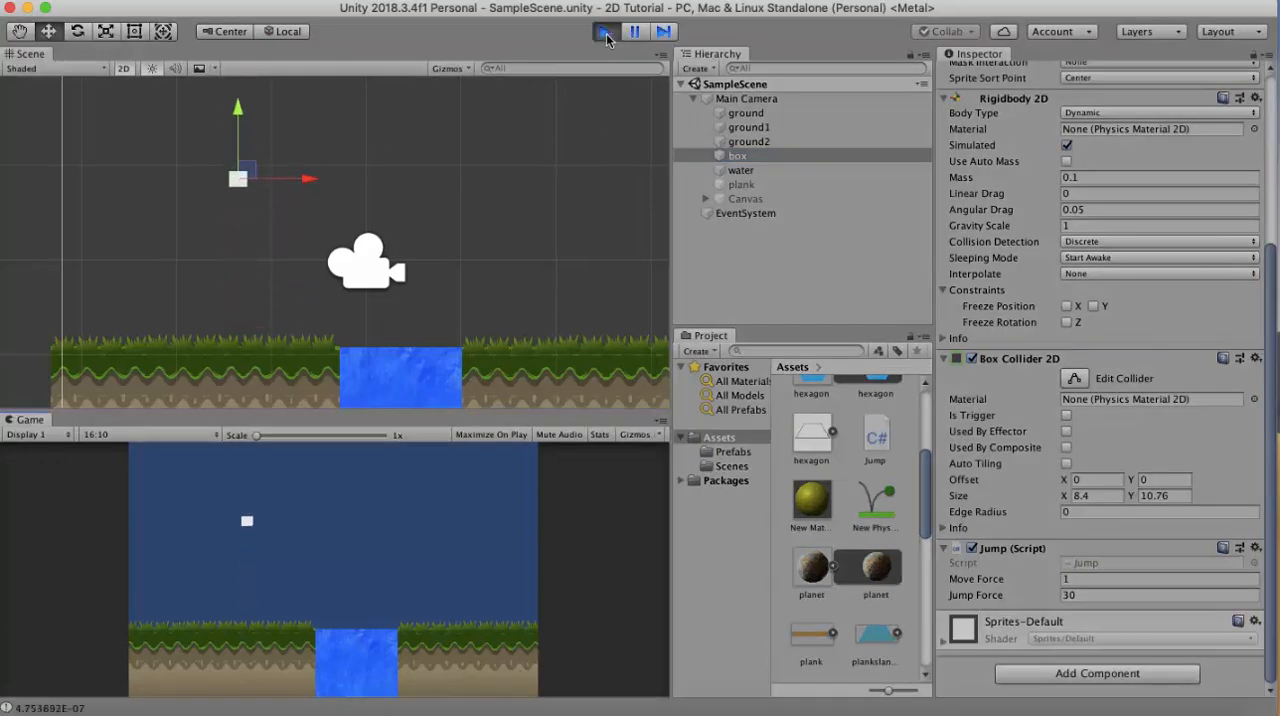
{"action": "key", "text": "space"}
{"action": "key", "text": "Right"}
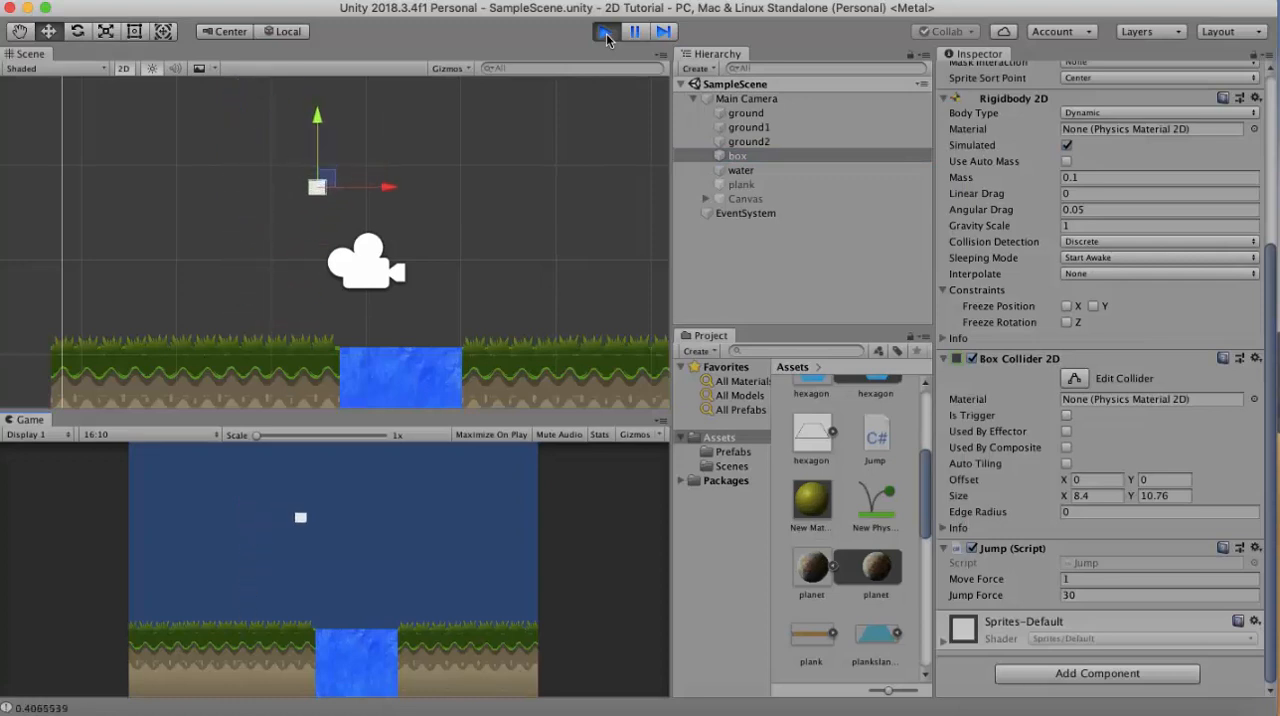
{"action": "left_click", "coordinate": [606, 33]}
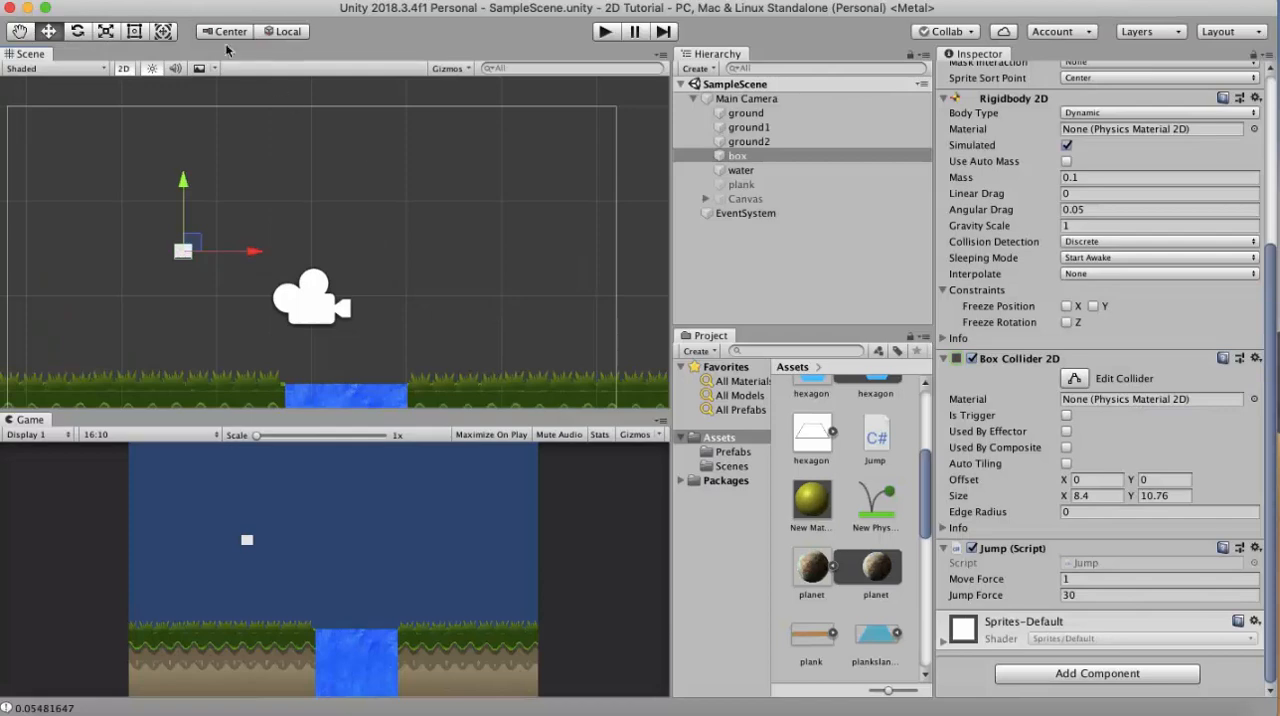
- Create a new Square sprite asset in the project's Assets folder
{"action": "left_click", "coordinate": [205, 2]}
{"action": "mouse_move", "coordinate": [207, 8]}
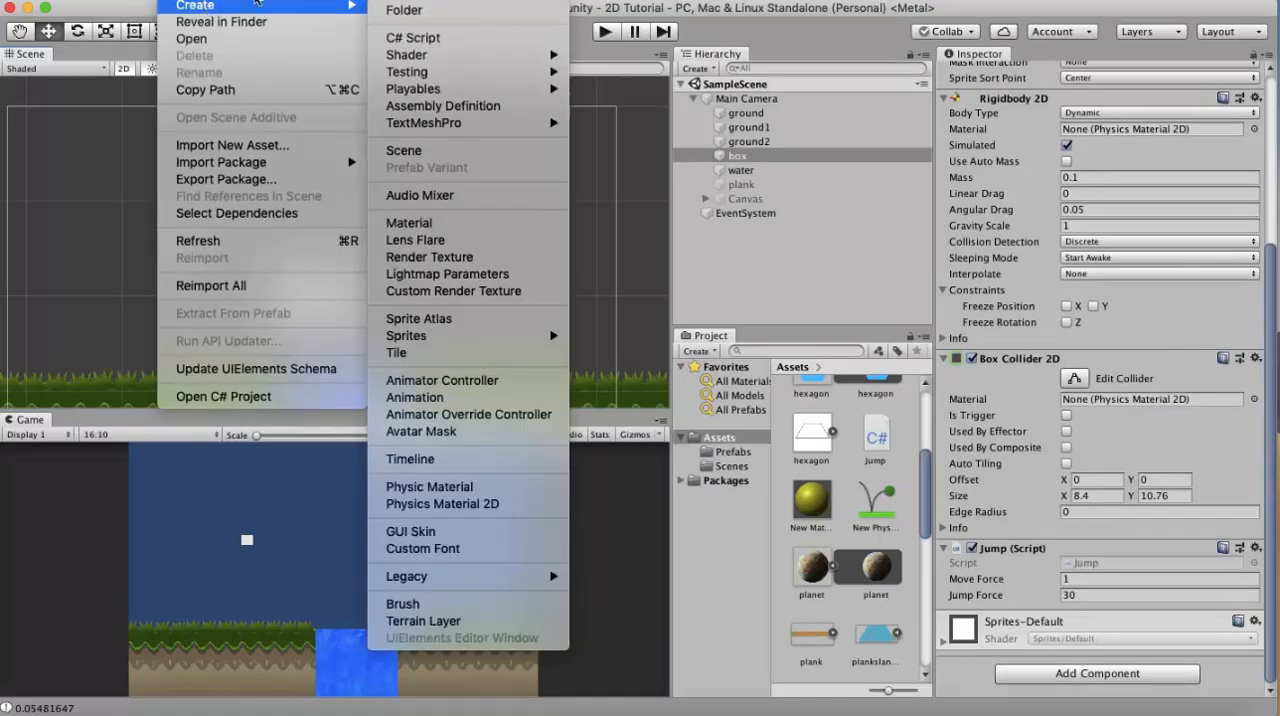
{"action": "mouse_move", "coordinate": [513, 341]}
{"action": "left_click", "coordinate": [600, 336]}
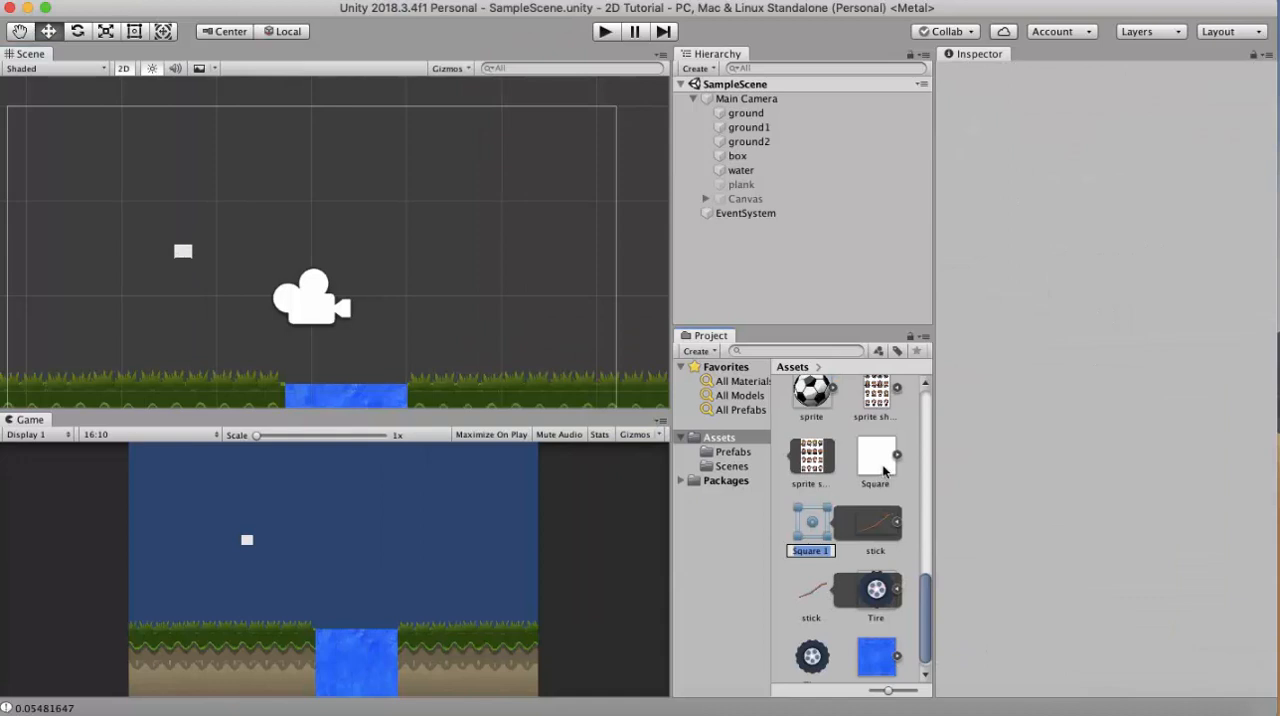
- Add the Square sprite under Main Camera at X 1.537 and attach a Box Collider 2D component to it
{"action": "left_click_drag", "start_coordinate": [883, 468], "coordinate": [747, 278]}
{"action": "left_click_drag", "start_coordinate": [747, 278], "coordinate": [747, 278]}
{"action": "left_click", "coordinate": [1103, 407]}
{"action": "type", "text": "box"}
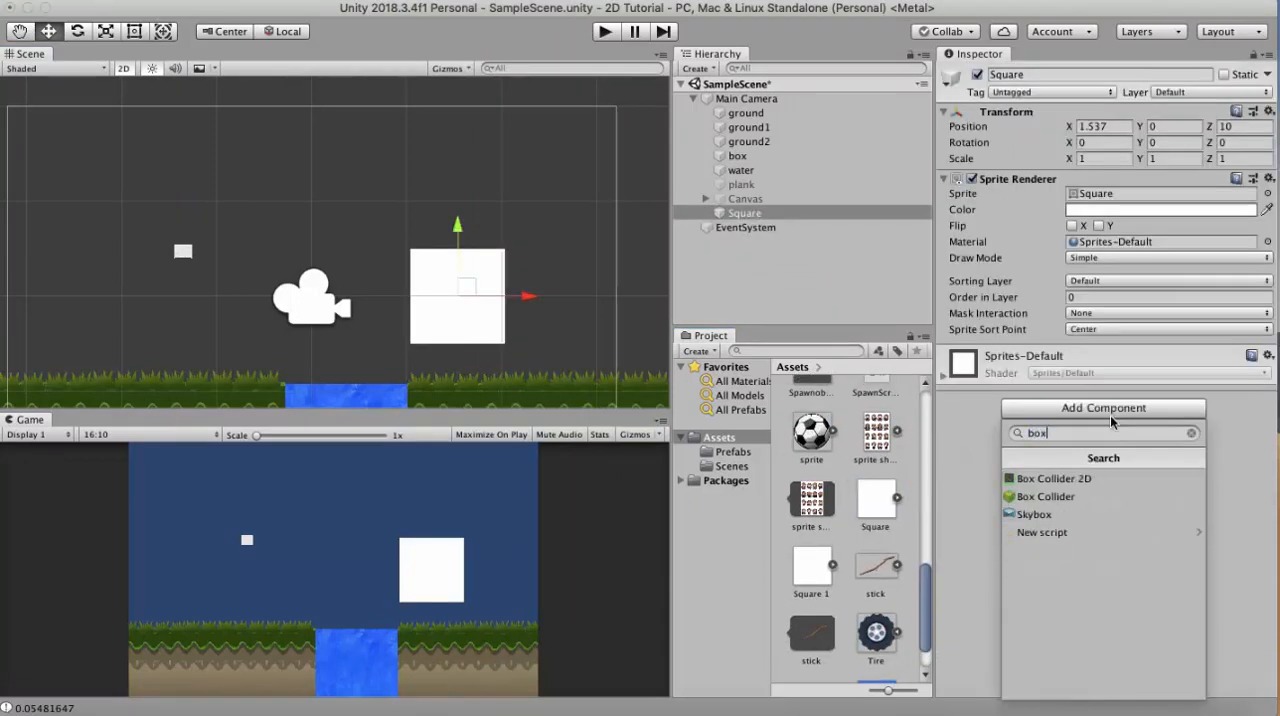
{"action": "left_click", "coordinate": [1054, 478]}
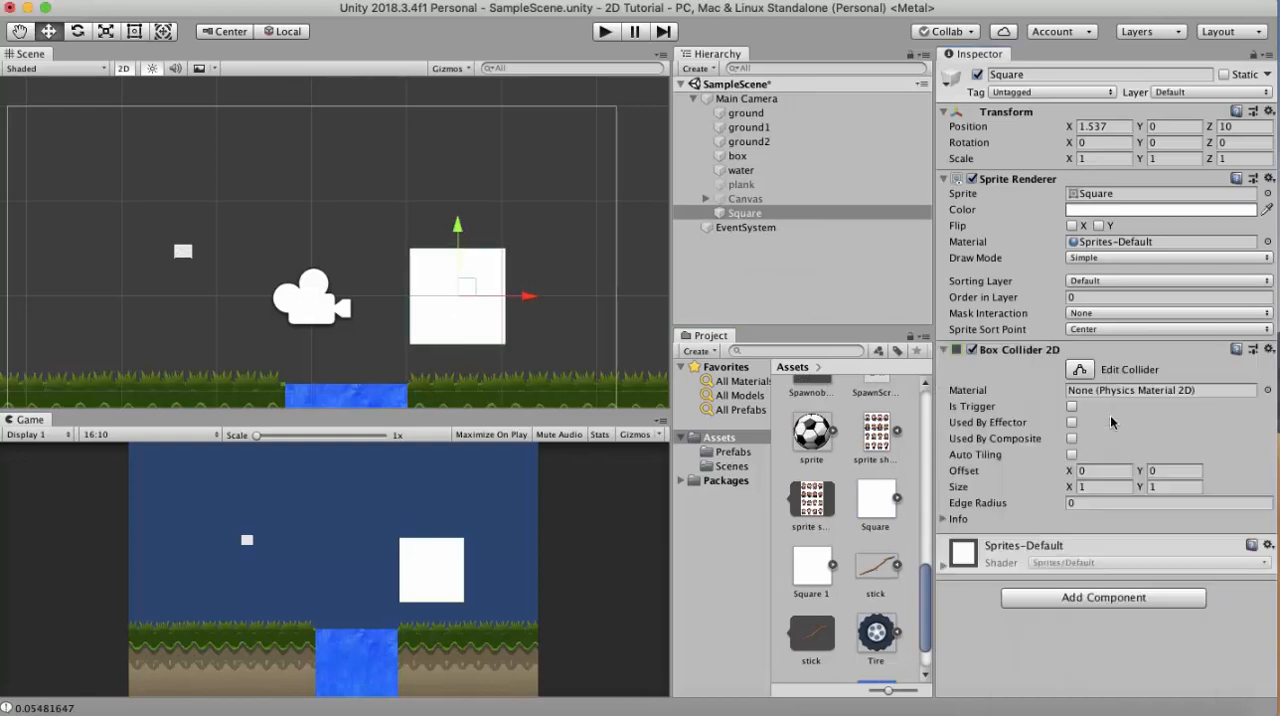
- Make the square semi-transparent by reducing its color's alpha, and lower it onto the grass at Y -0.283
{"action": "left_click", "coordinate": [1172, 212]}
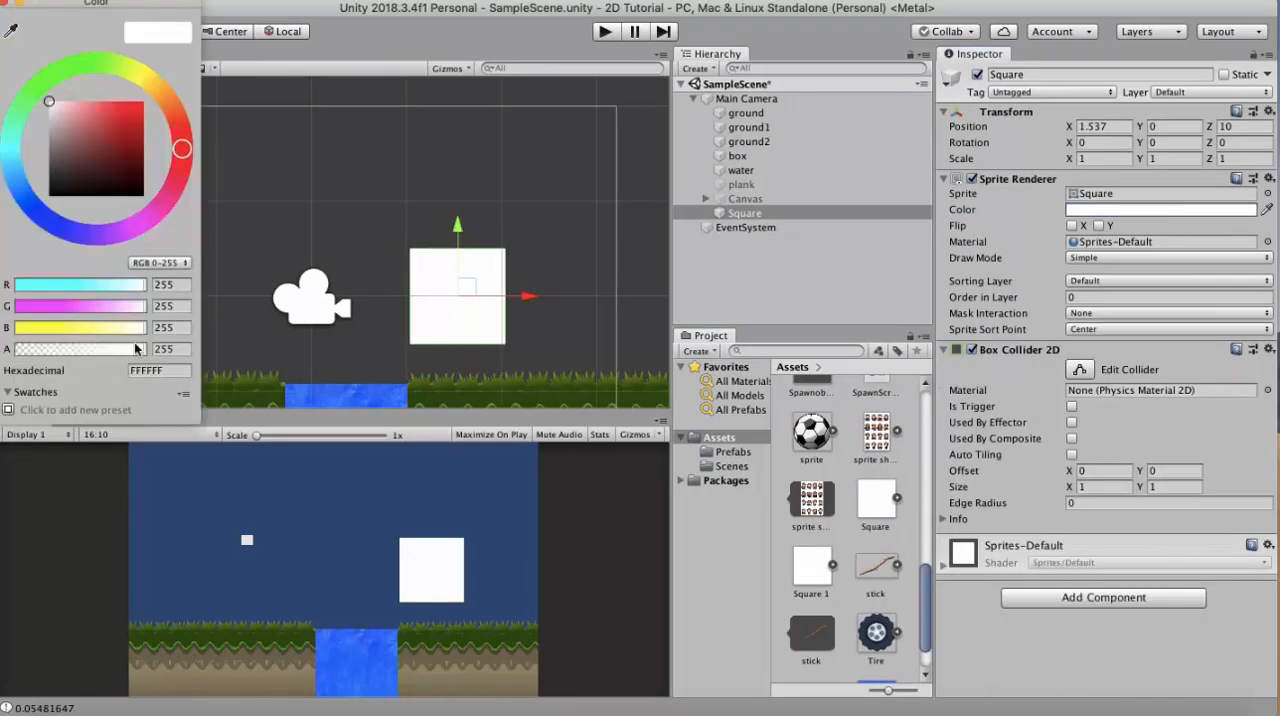
{"action": "left_click_drag", "start_coordinate": [125, 352], "coordinate": [87, 359]}
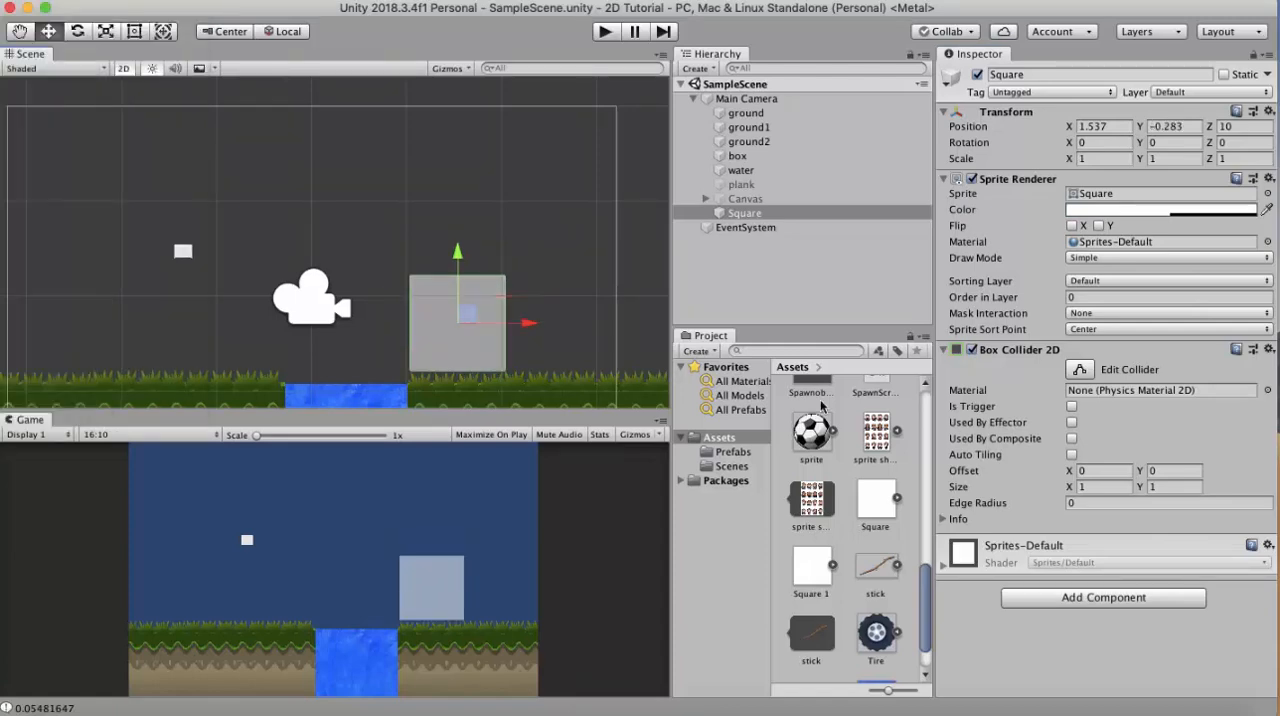
- Add an Area Effector 2D to the square and enable Used By Effector and Is Trigger on its Box Collider 2D
{"action": "left_click", "coordinate": [1083, 597]}
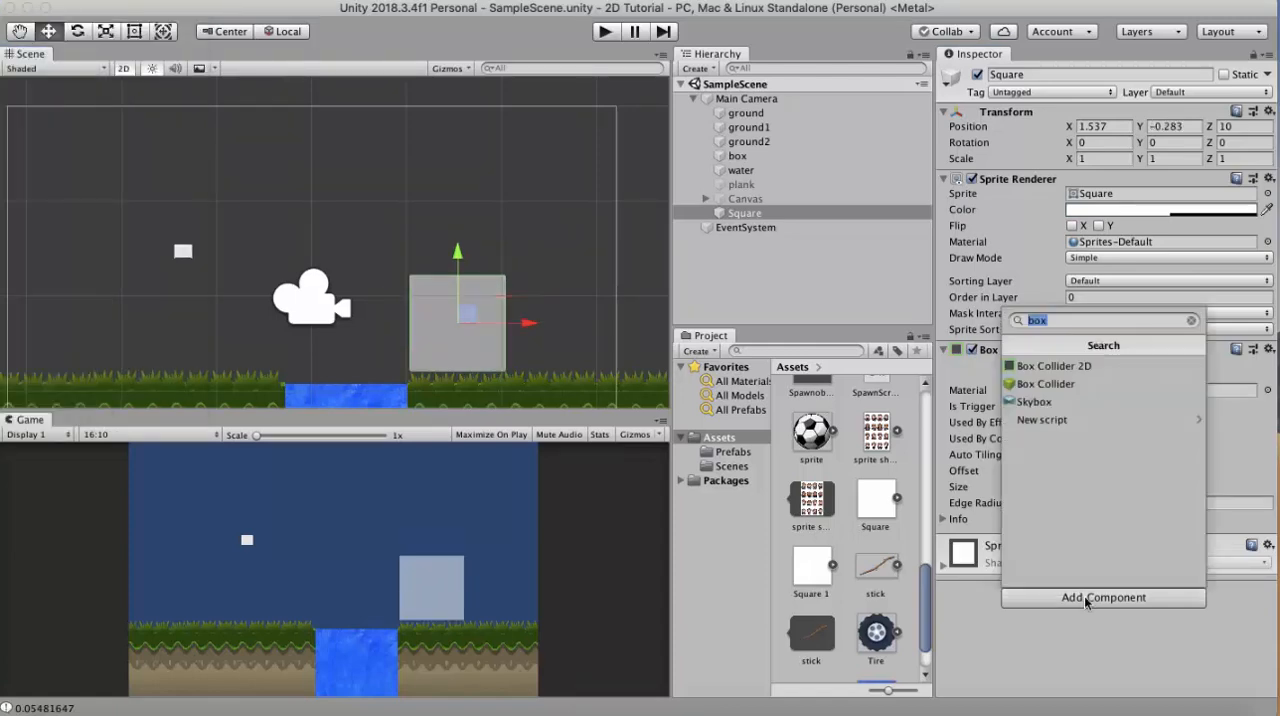
{"action": "type", "text": "area"}
{"action": "key", "text": "Return"}
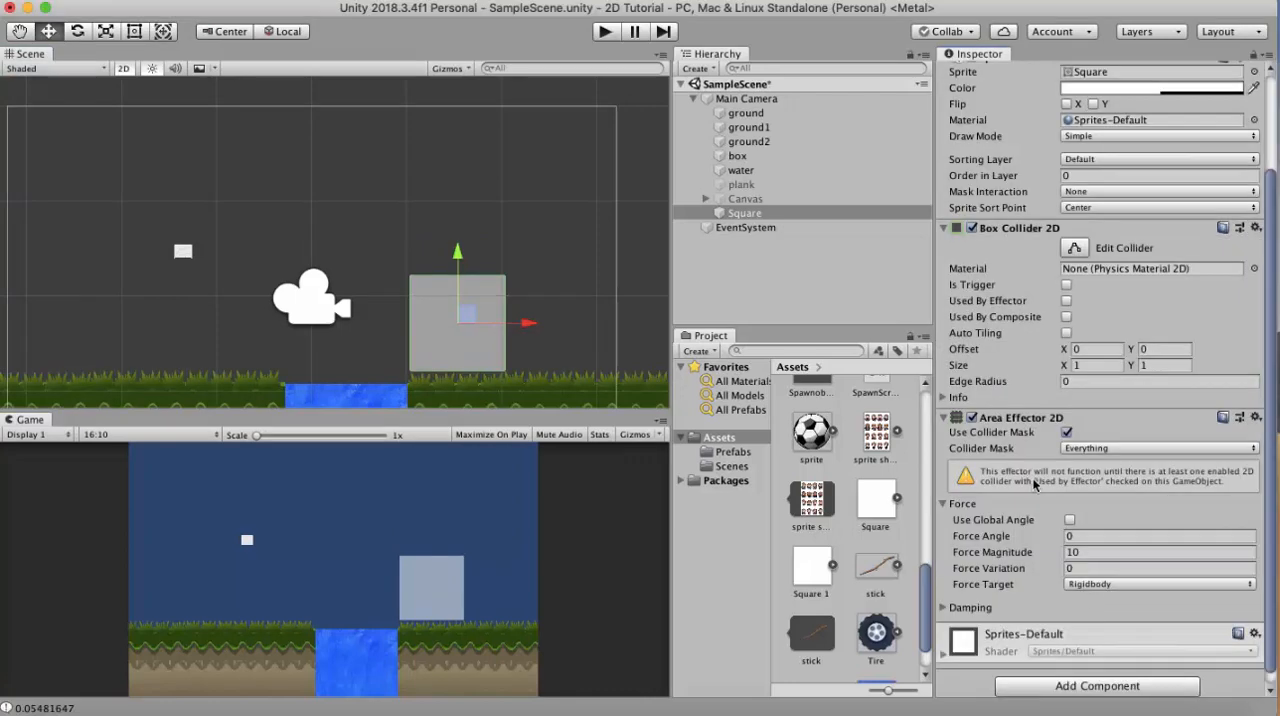
{"action": "left_click", "coordinate": [1066, 302]}
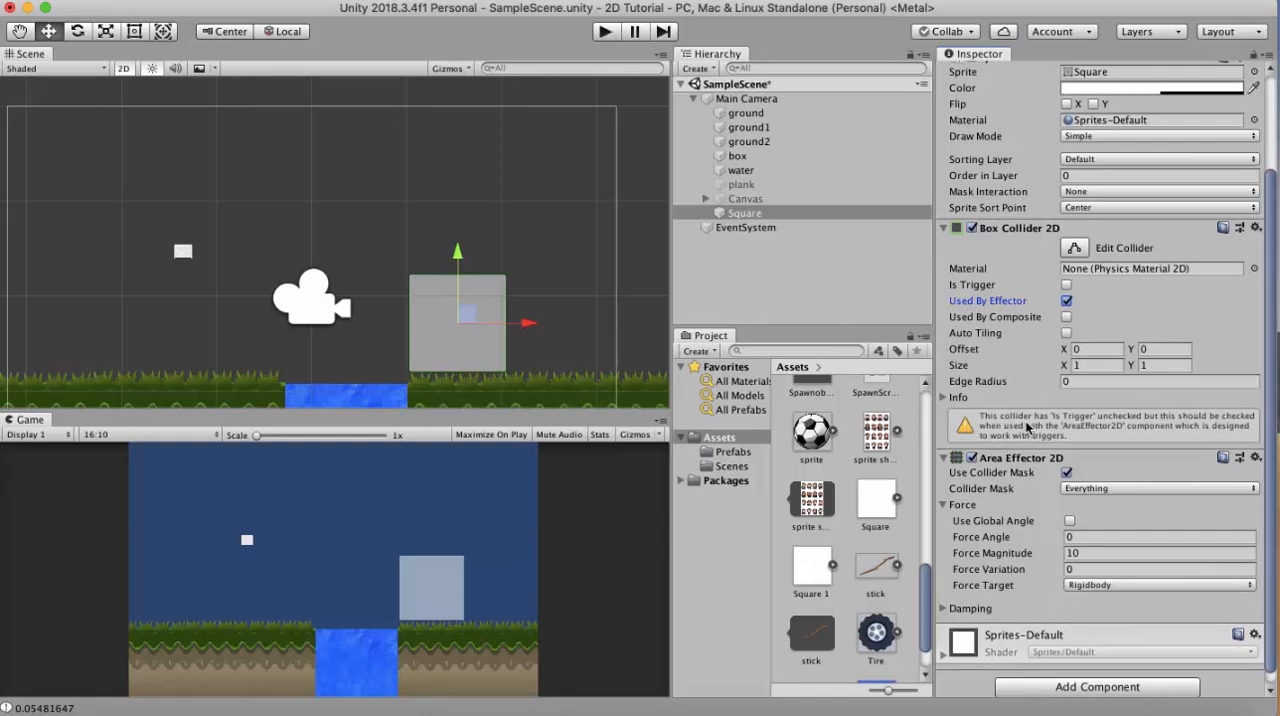
{"action": "left_click", "coordinate": [1067, 286]}
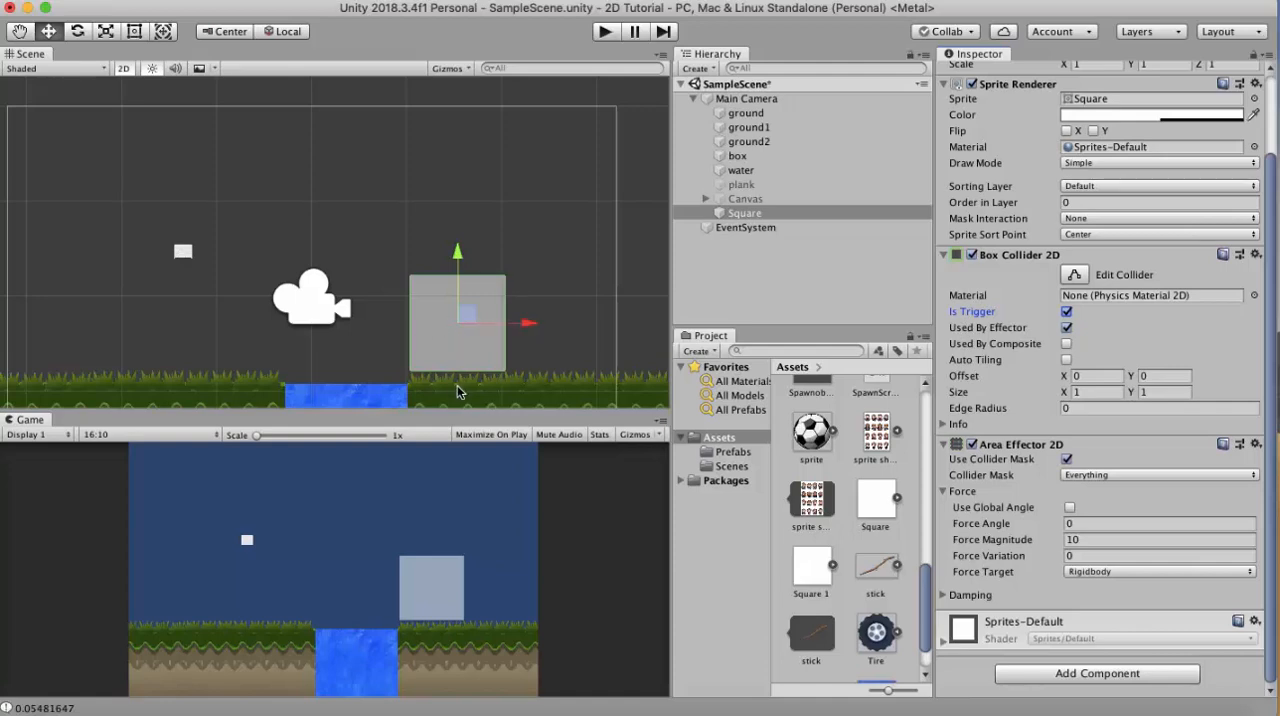
- Set the square's Z rotation to 45 and switch the transform handles from Local to Global orientation
{"action": "scroll", "coordinate": [1100, 300], "scroll_direction": "up", "scroll_amount": 3}
{"action": "left_click", "coordinate": [1226, 143]}
{"action": "type", "text": "45"}
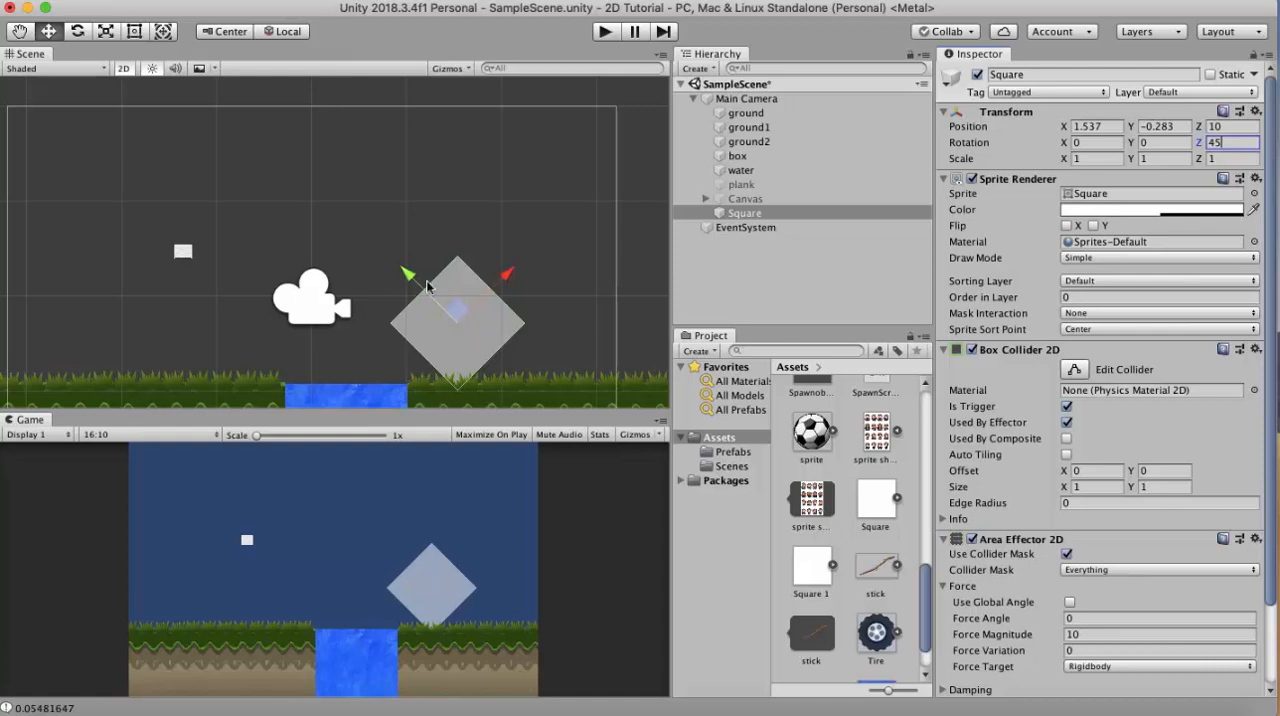
{"action": "left_click", "coordinate": [284, 32]}
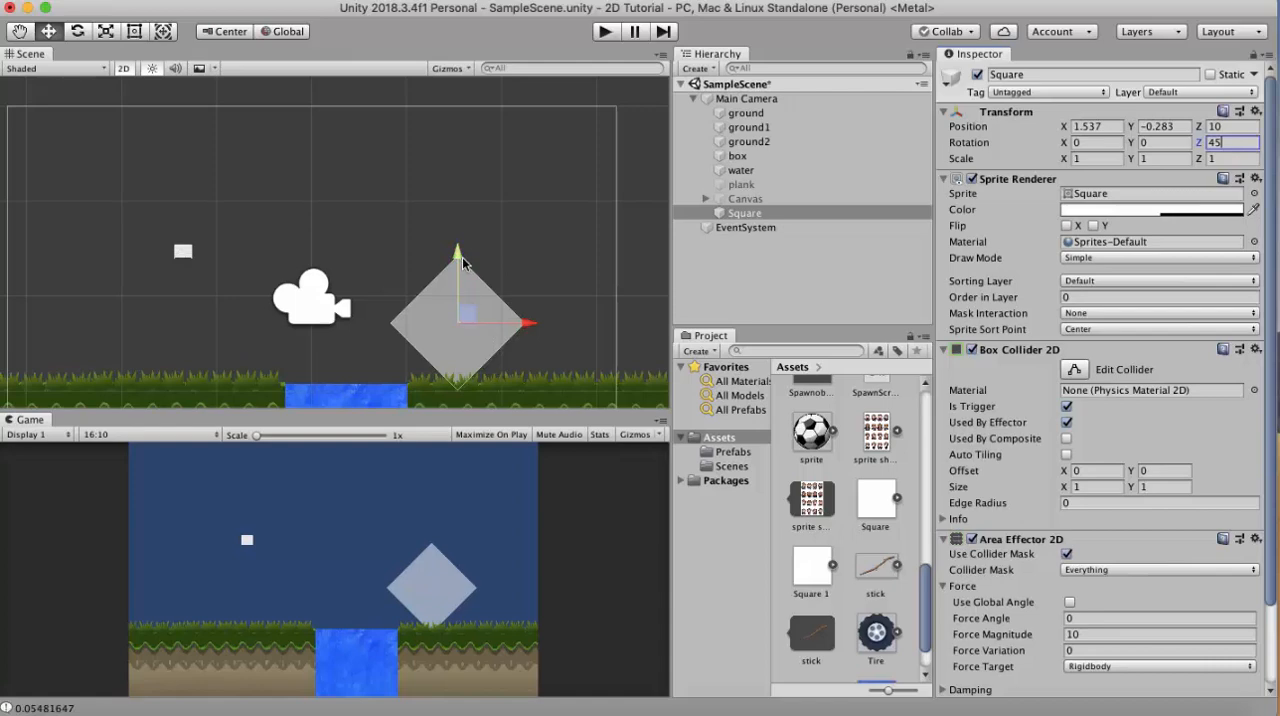
- Reset the square's Z rotation to 0
{"action": "key", "text": "BackSpace"}
{"action": "key", "text": "BackSpace"}
{"action": "type", "text": "0"}
- Enable Use Global Angle with a force magnitude of 3 on the Area Effector 2D and play-test the scene
{"action": "scroll", "coordinate": [1052, 488], "scroll_direction": "down", "scroll_amount": 3}
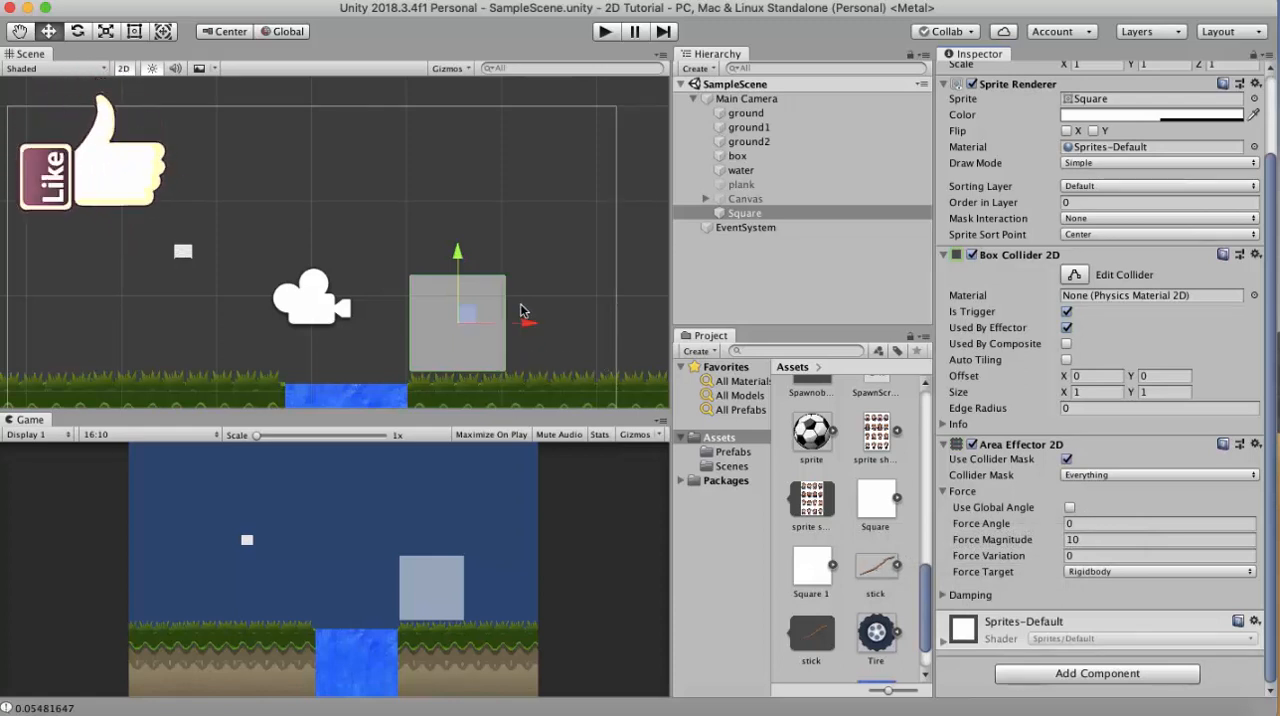
{"action": "left_click", "coordinate": [1087, 540]}
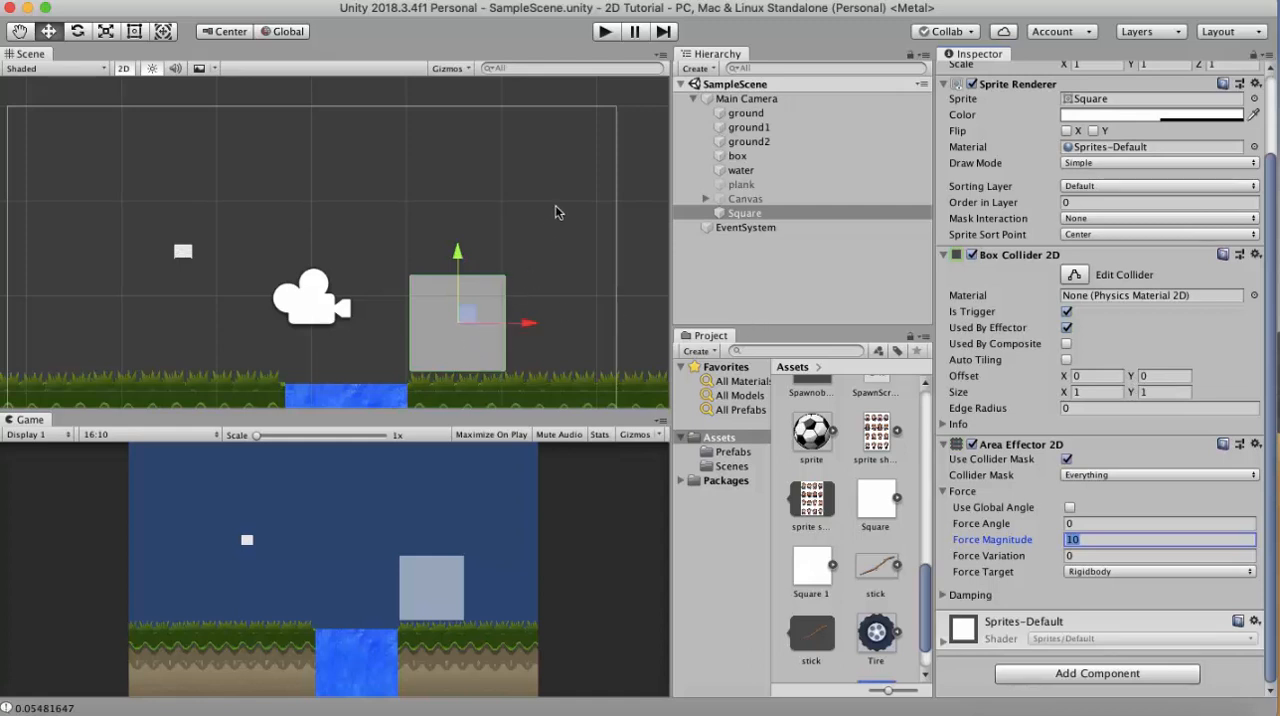
{"action": "left_click", "coordinate": [1070, 508]}
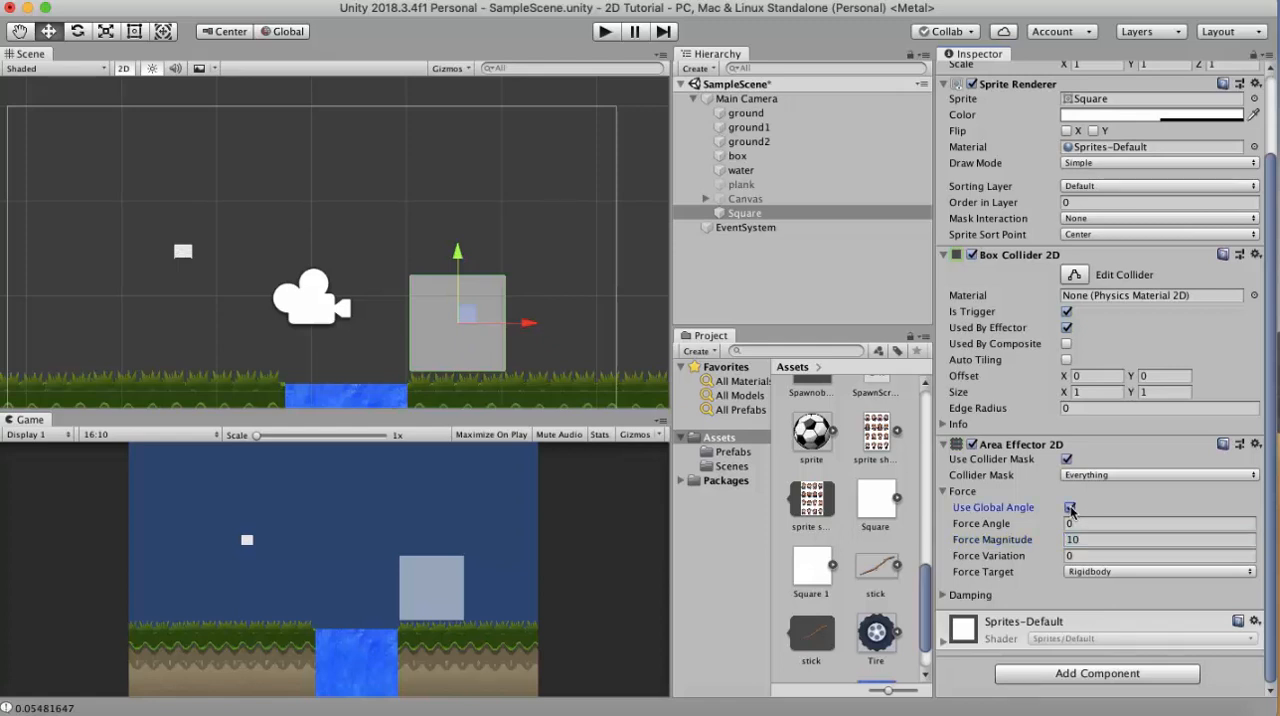
{"action": "left_click", "coordinate": [1088, 540]}
{"action": "type", "text": "3"}
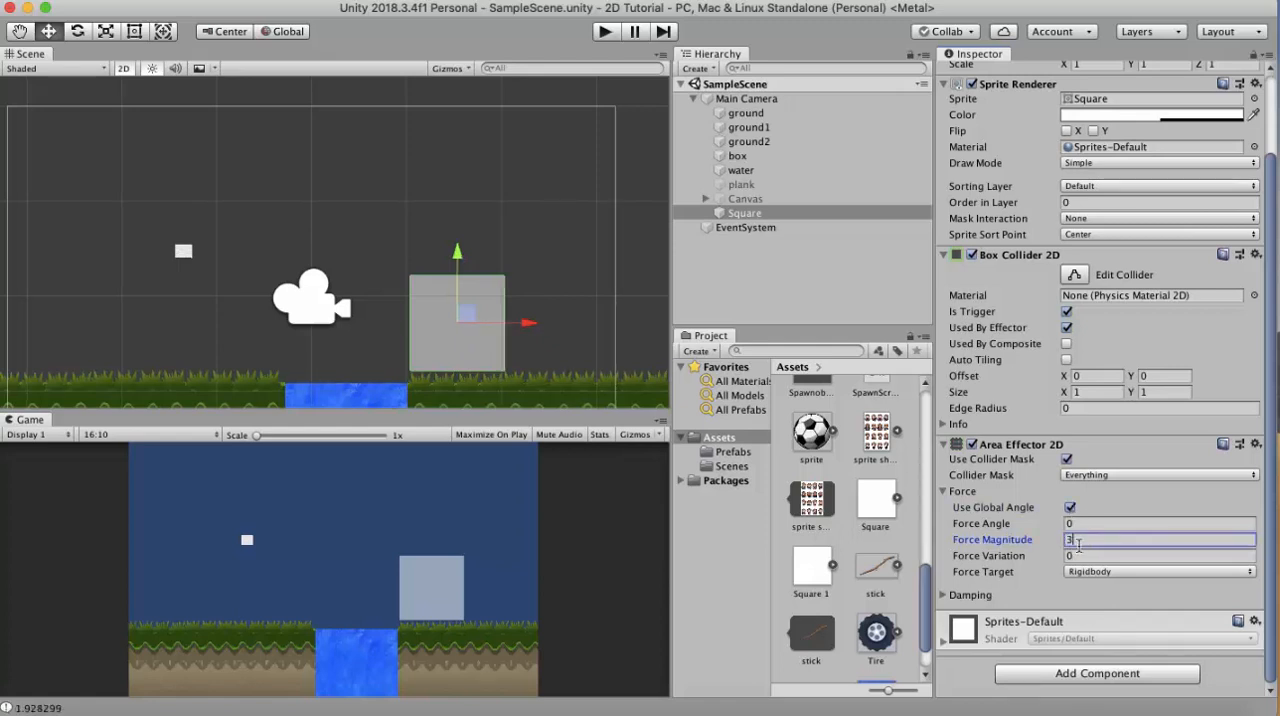
{"action": "left_click", "coordinate": [606, 32]}
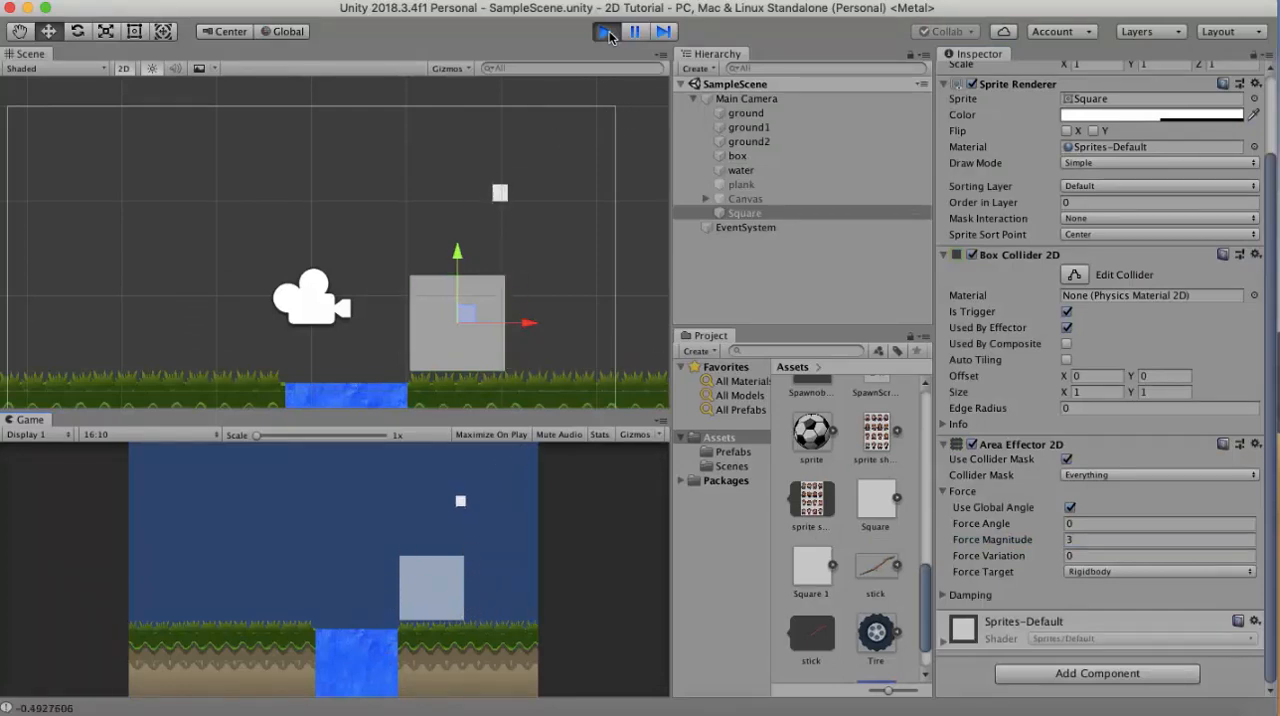
{"action": "left_click", "coordinate": [607, 32]}
- Set the area effector's global force angle to 90 and play-test the scene
{"action": "left_click", "coordinate": [1092, 525]}
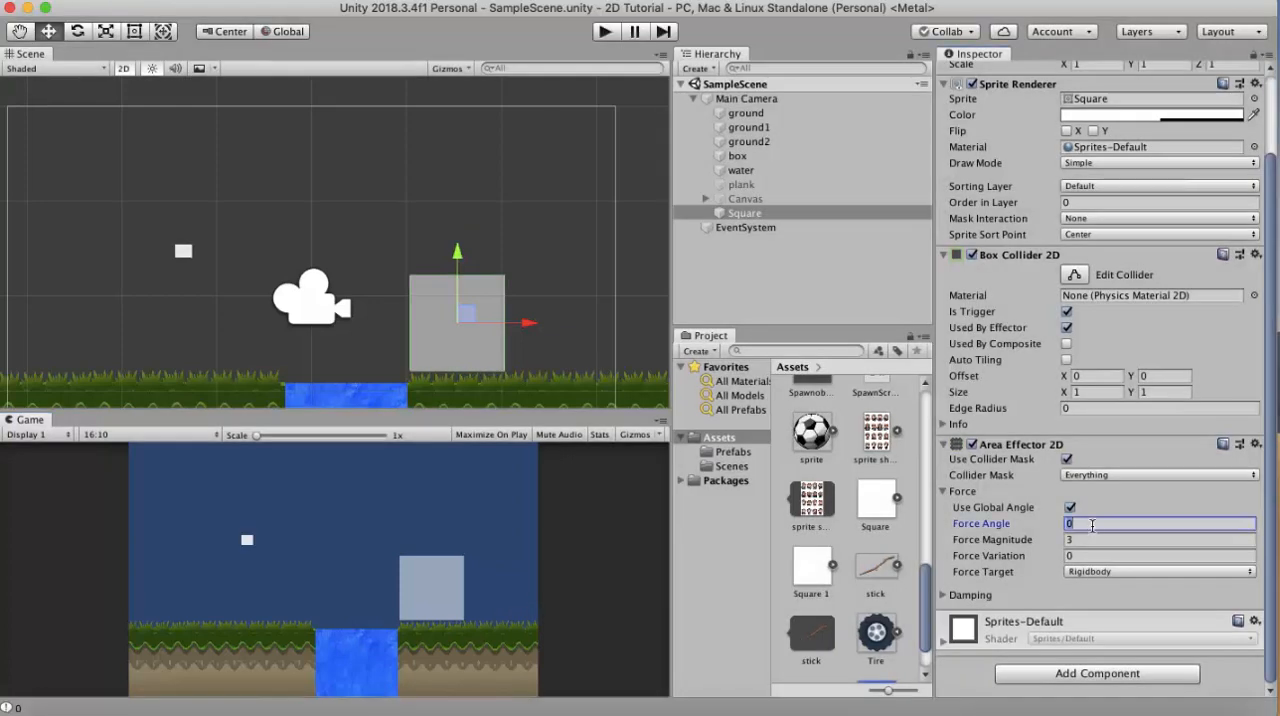
{"action": "left_click", "coordinate": [605, 32]}
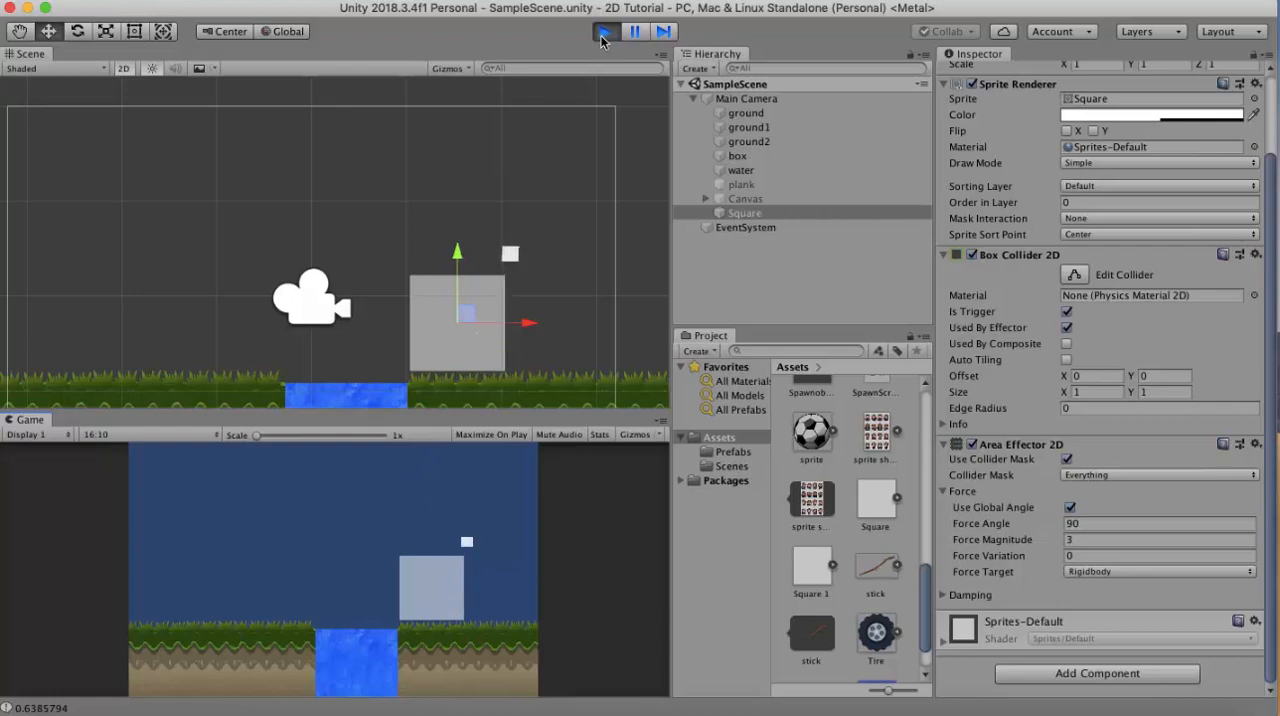
{"action": "left_click", "coordinate": [602, 36]}
- Rotate the square to 45 on Z and turn off Use Global Angle on its area effector with a force angle of 0
{"action": "left_click", "coordinate": [1236, 142]}
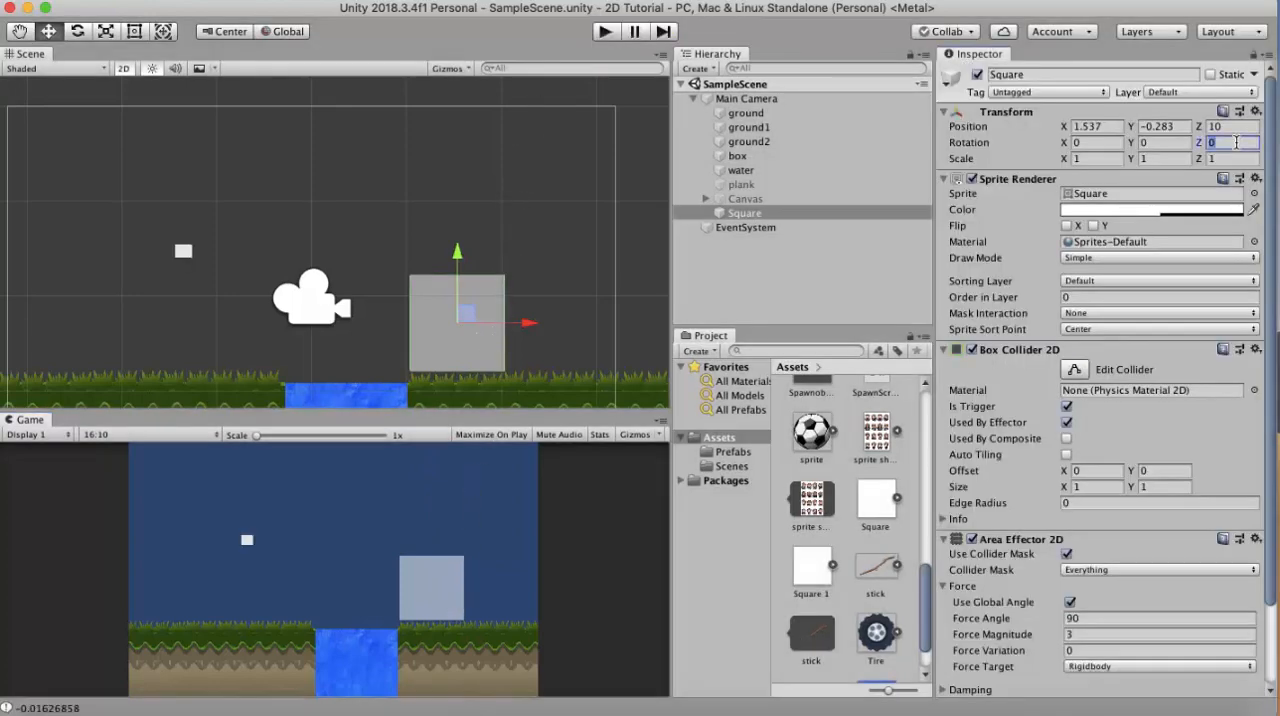
{"action": "type", "text": "45"}
{"action": "scroll", "coordinate": [1200, 300], "scroll_direction": "down", "scroll_amount": 3}
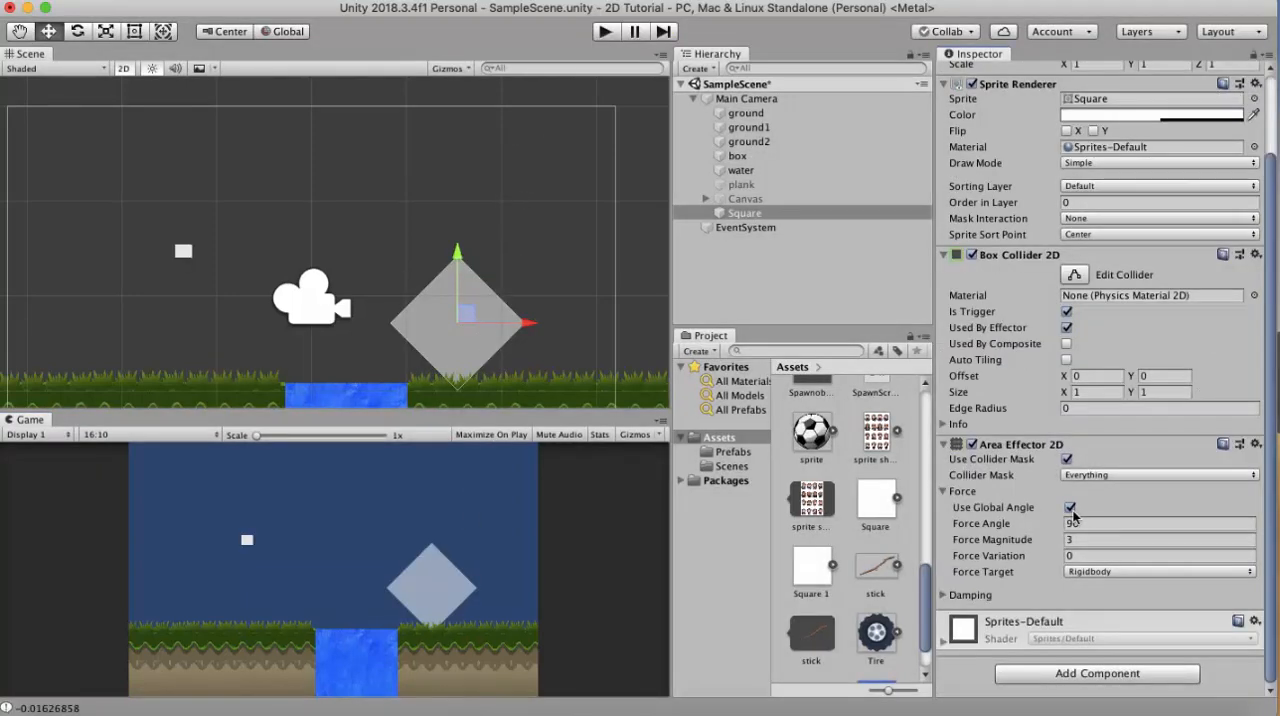
{"action": "left_click", "coordinate": [1069, 508]}
{"action": "left_click", "coordinate": [1079, 523]}
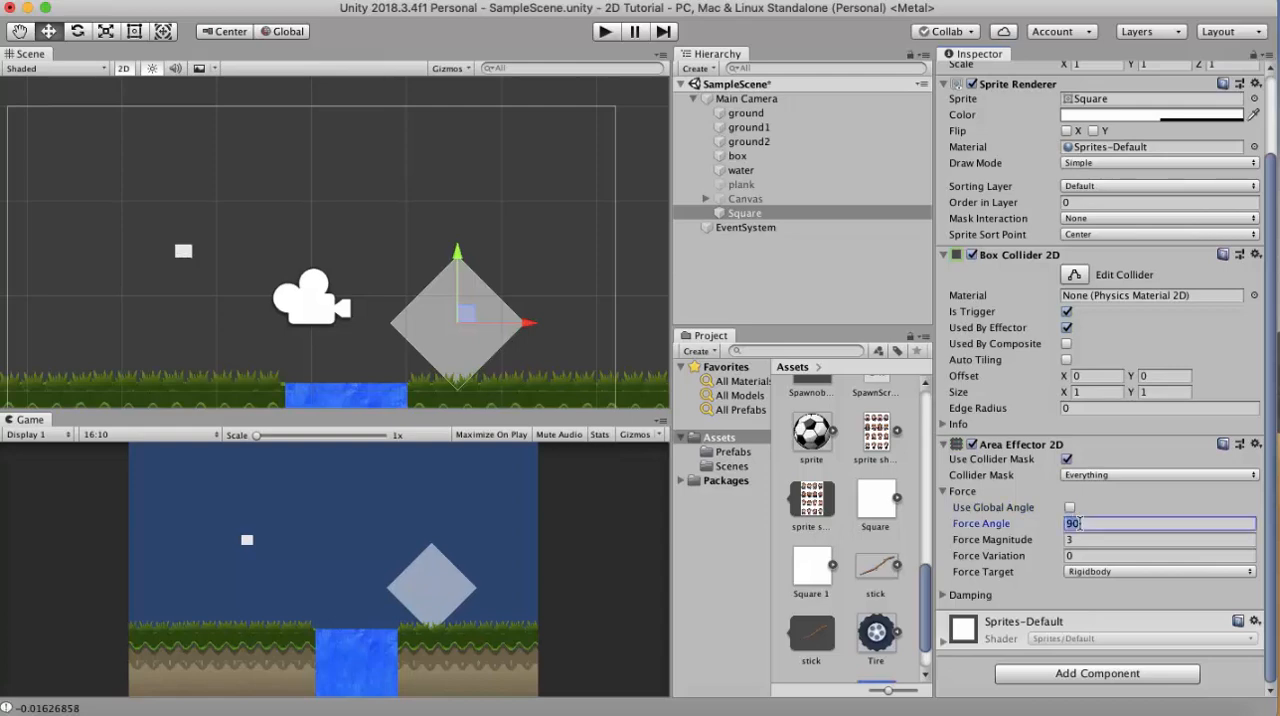
{"action": "type", "text": "0"}
- Switch the transform handles to Local orientation and play-test the box passing through the rotated square
{"action": "left_click", "coordinate": [282, 31]}
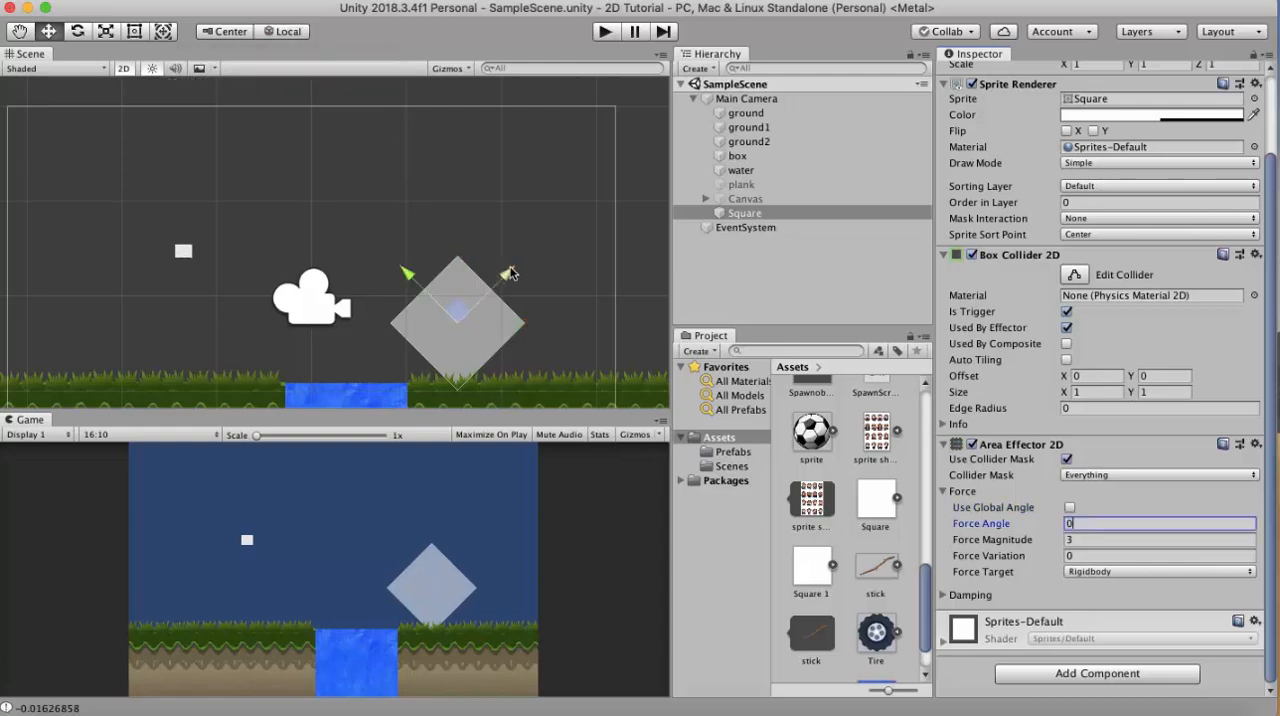
{"action": "left_click", "coordinate": [609, 34]}
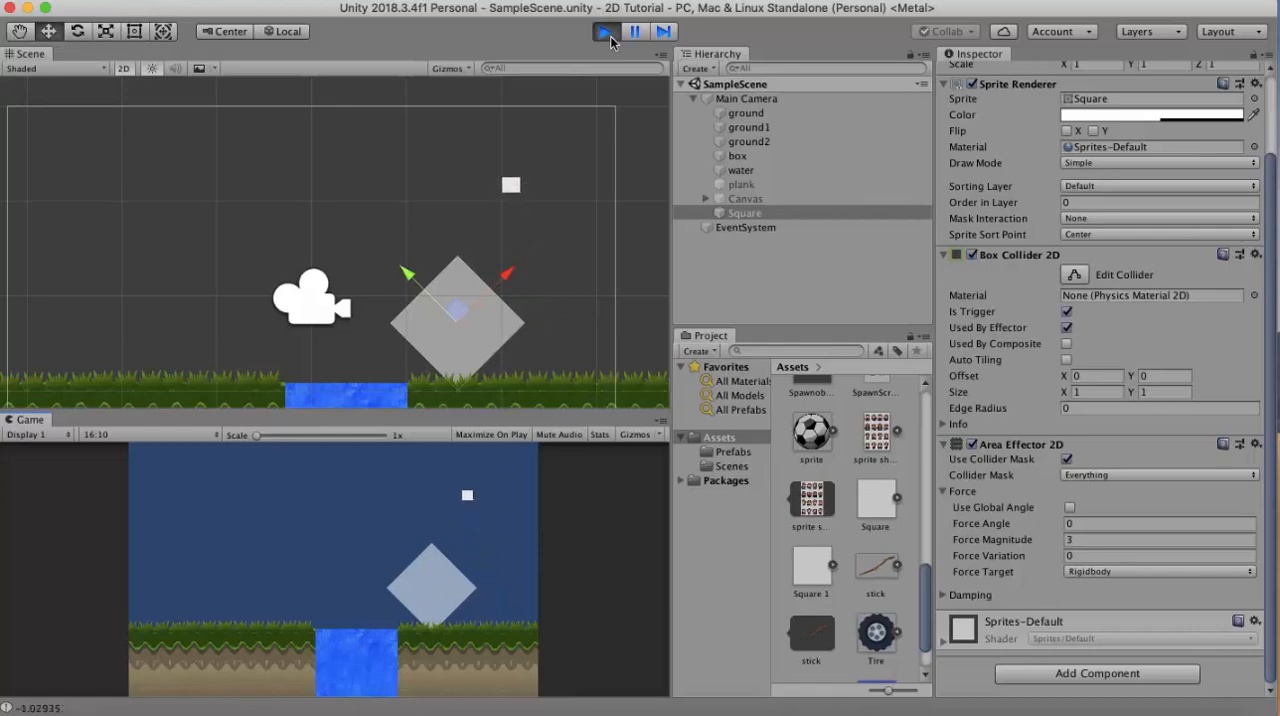
{"action": "left_click", "coordinate": [607, 33]}
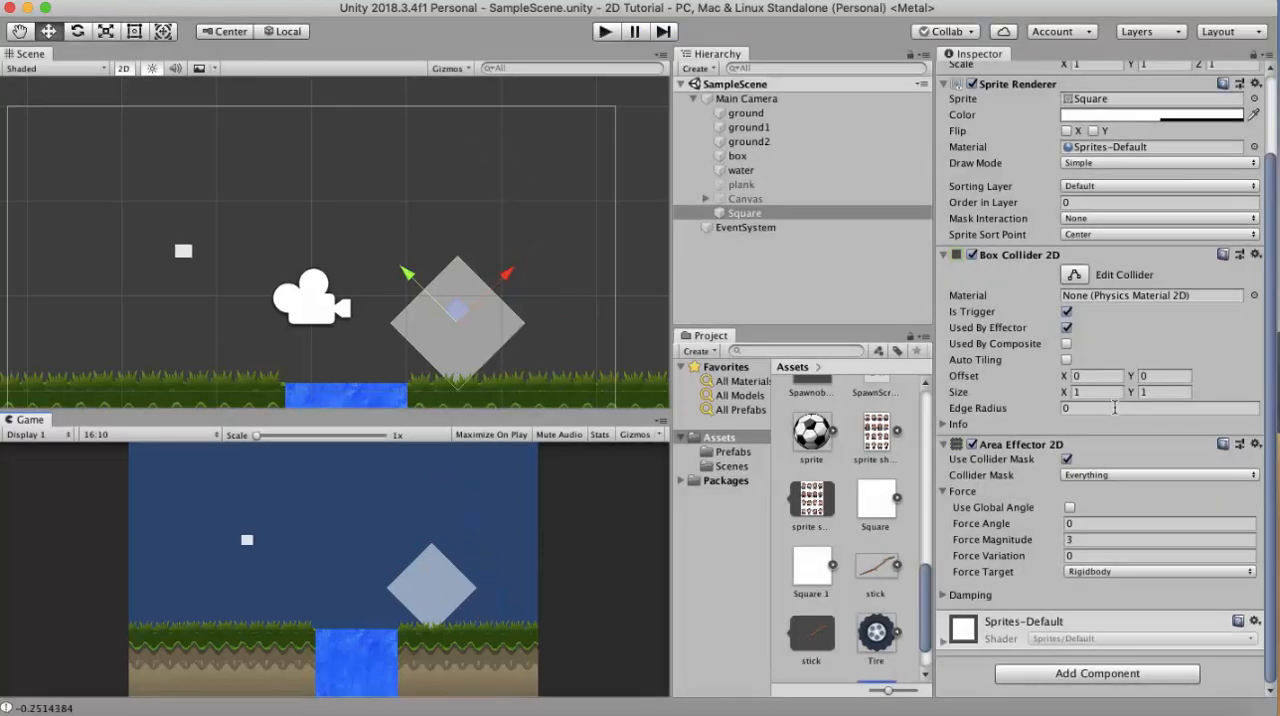
- Set the area effector's local force angle to 90 and play-test the box passing through the rotated square
{"action": "left_click", "coordinate": [1097, 523]}
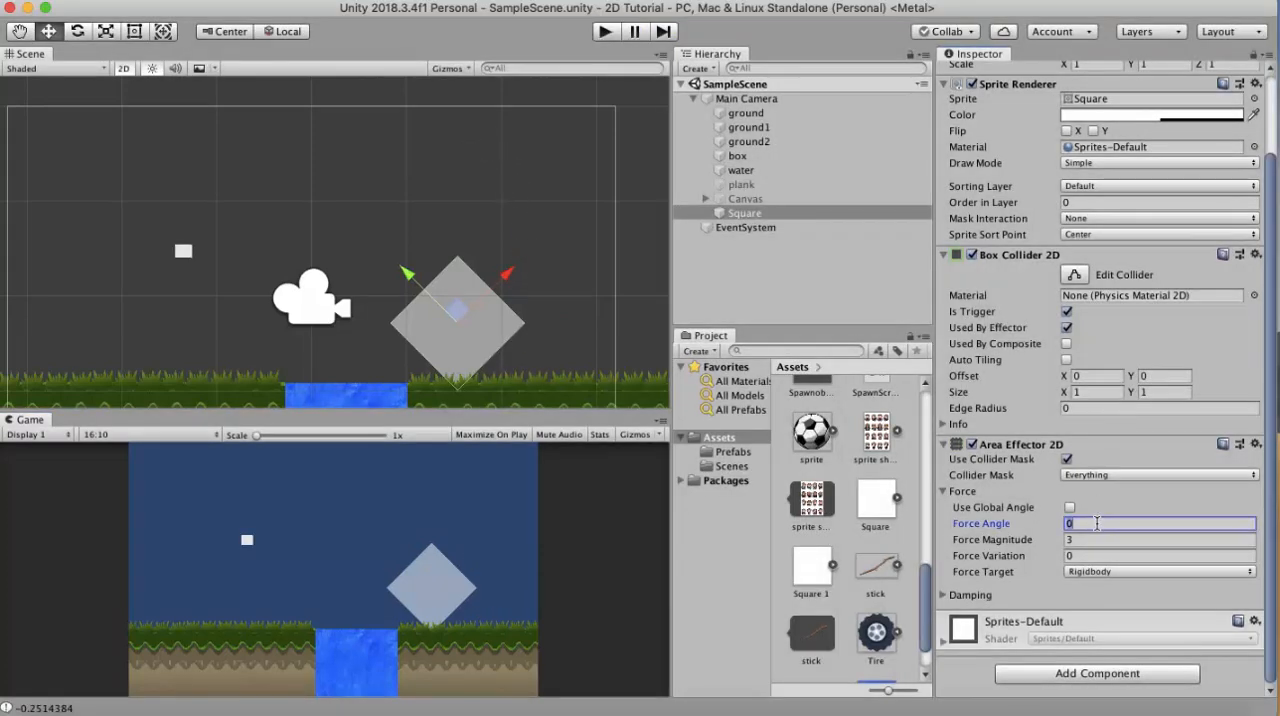
{"action": "left_click", "coordinate": [606, 32]}
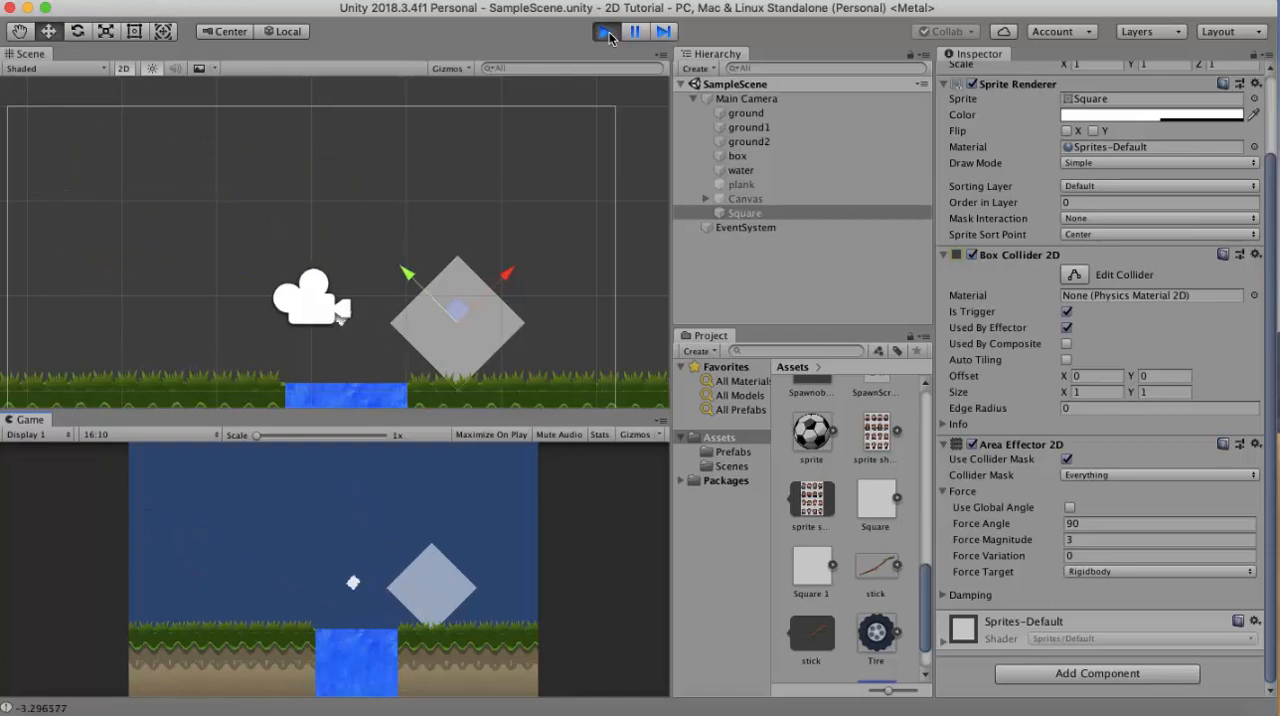
{"action": "left_click", "coordinate": [609, 37]}
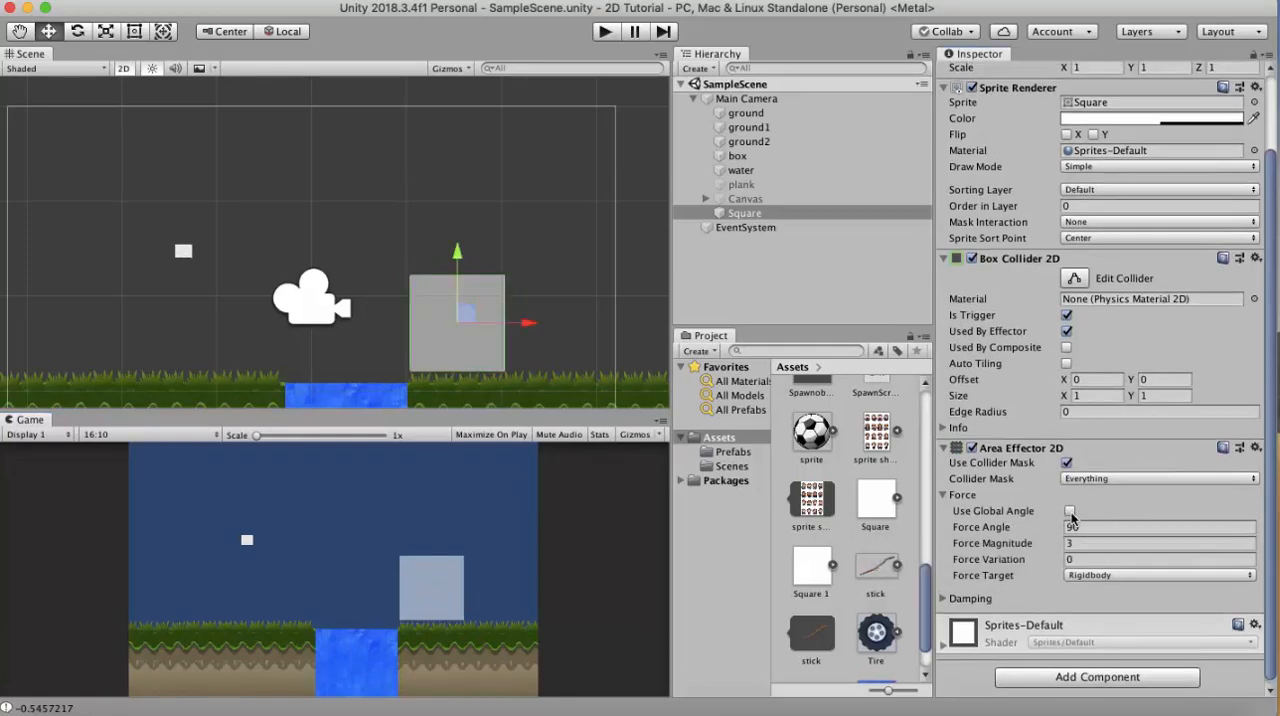
- Enable Use Global Angle on the area effector, set Force Variation to 10, and play-test the scene
{"action": "left_click", "coordinate": [1071, 513]}
{"action": "left_click", "coordinate": [1078, 559]}
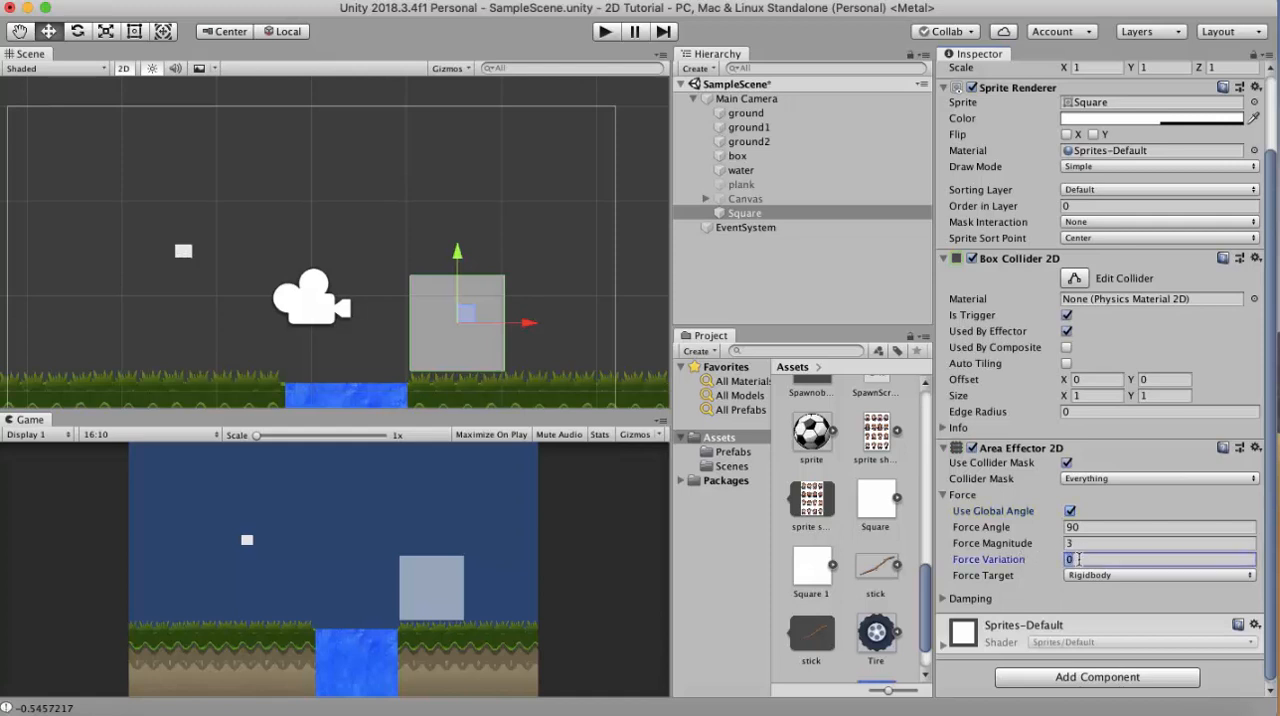
{"action": "type", "text": "10"}
{"action": "scroll", "coordinate": [319, 286], "scroll_direction": "down", "scroll_amount": 5}
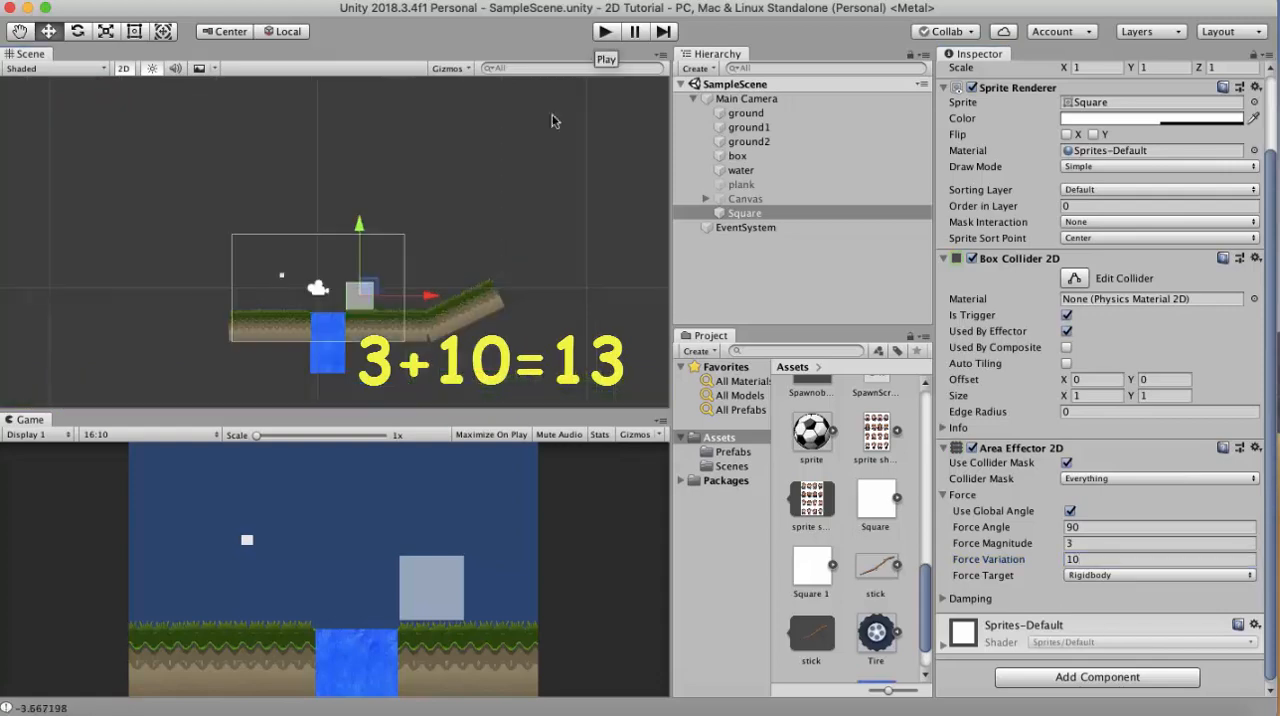
{"action": "left_click", "coordinate": [603, 35]}
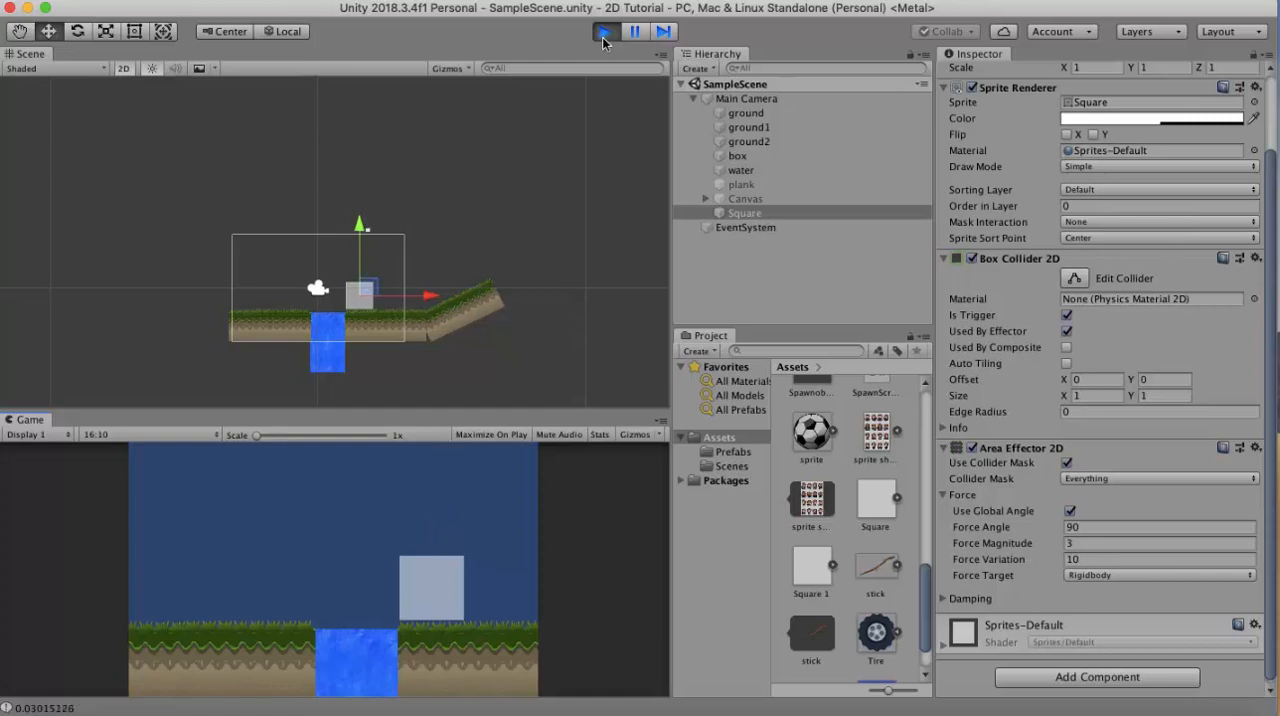
{"action": "left_click", "coordinate": [604, 33]}
- Set the area effector's Force Variation to 0 and keep Rigidbody as its Force Target
{"action": "left_click", "coordinate": [1112, 559]}
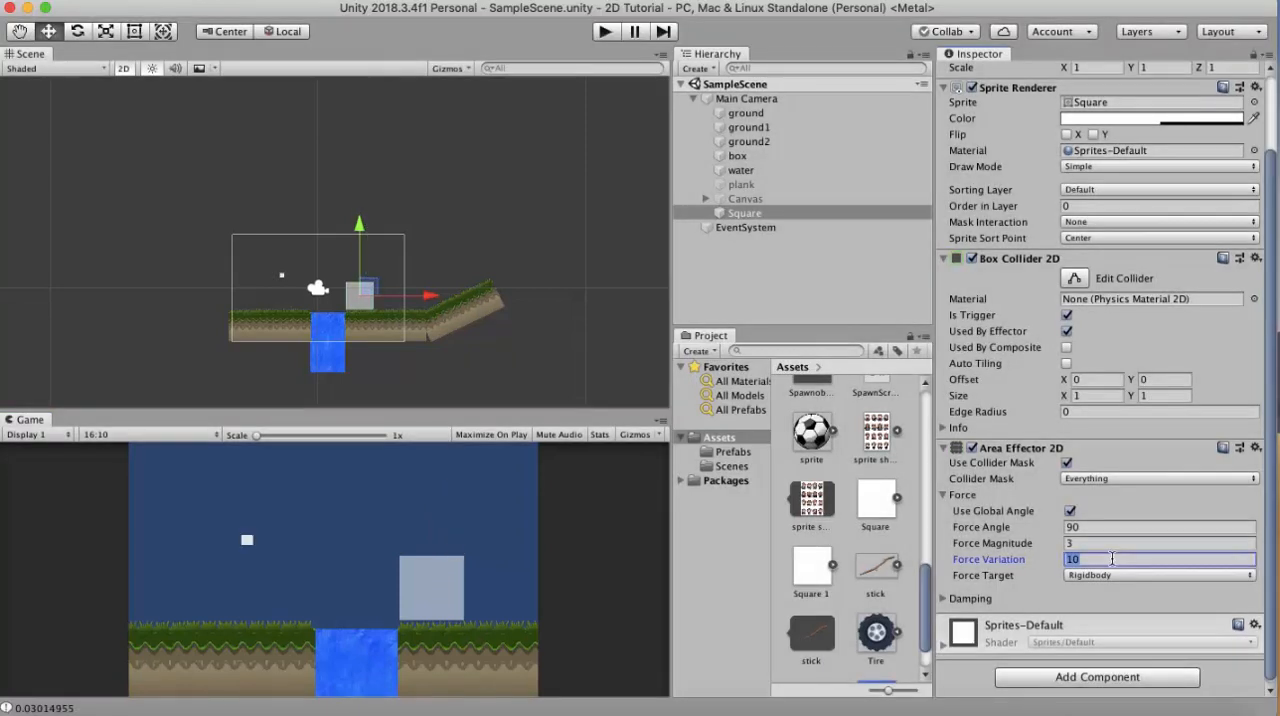
{"action": "type", "text": "0"}
{"action": "key", "text": "Return"}
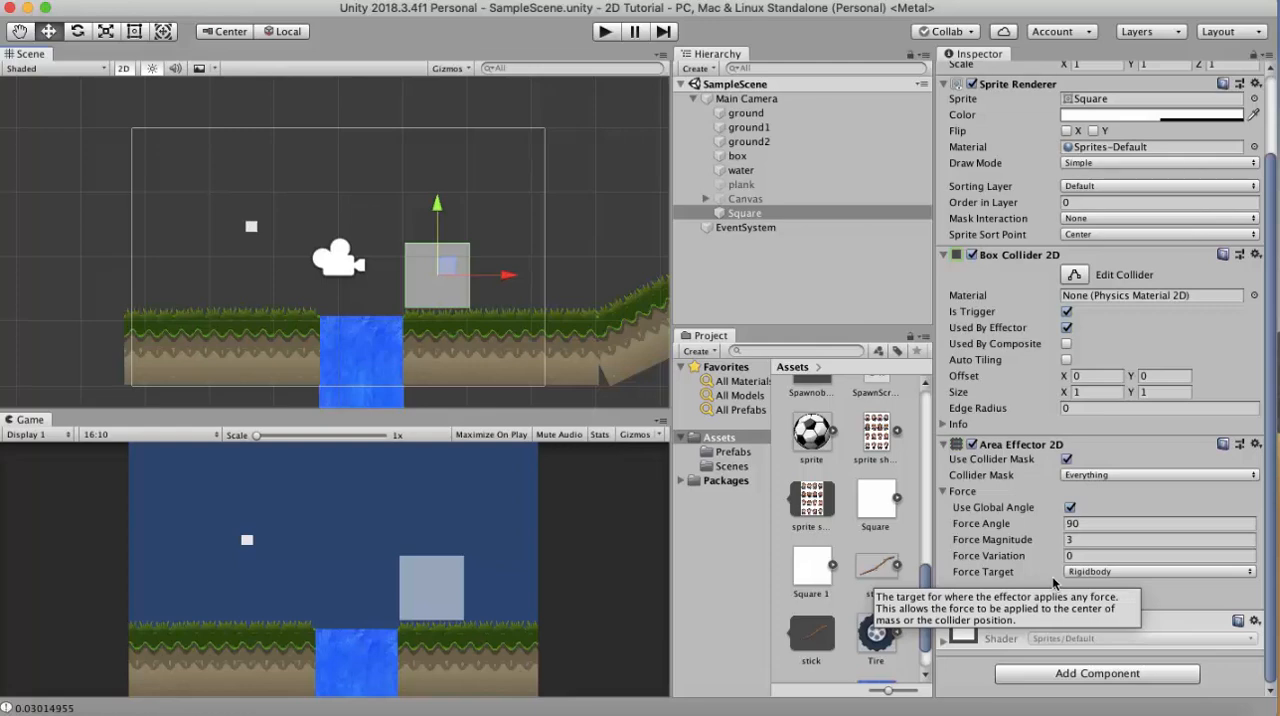
{"action": "left_click", "coordinate": [1111, 572]}
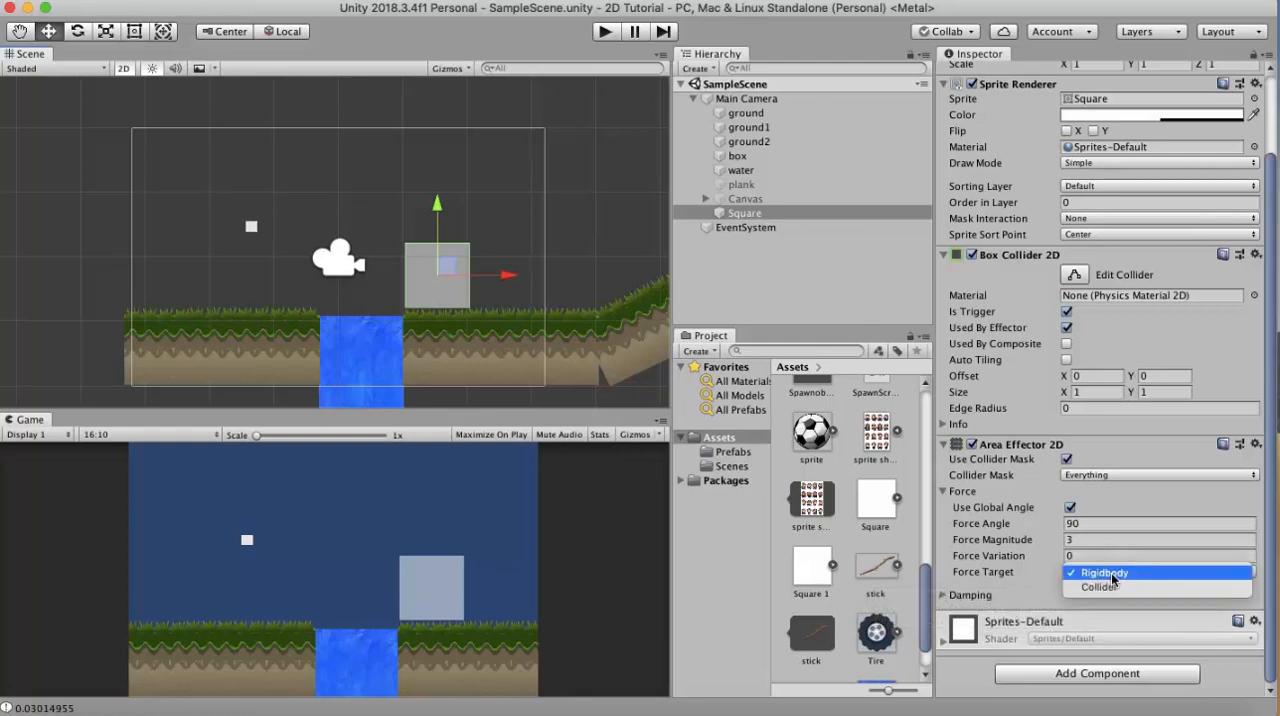
{"action": "left_click", "coordinate": [1140, 573]}
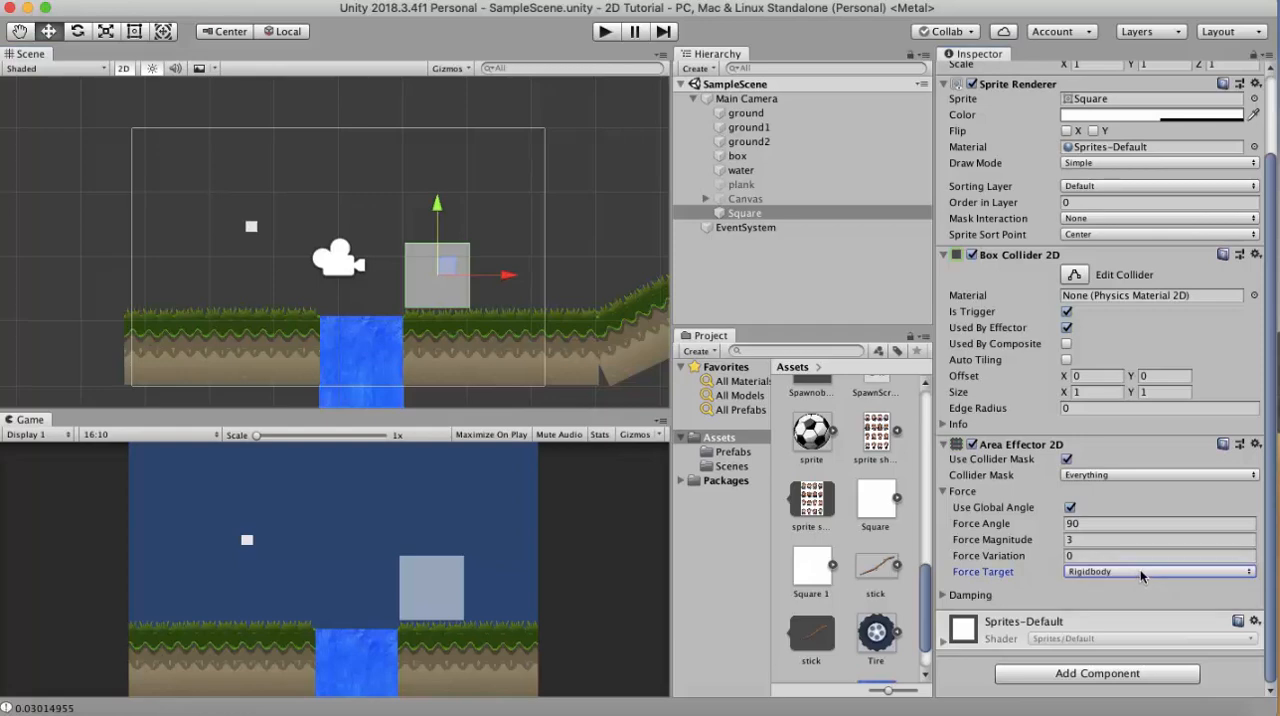
{"action": "left_click", "coordinate": [1140, 573]}
{"action": "left_click", "coordinate": [1267, 519]}
- Set the area effector's damping Drag to 10 and play-test the scene
{"action": "left_click", "coordinate": [966, 594]}
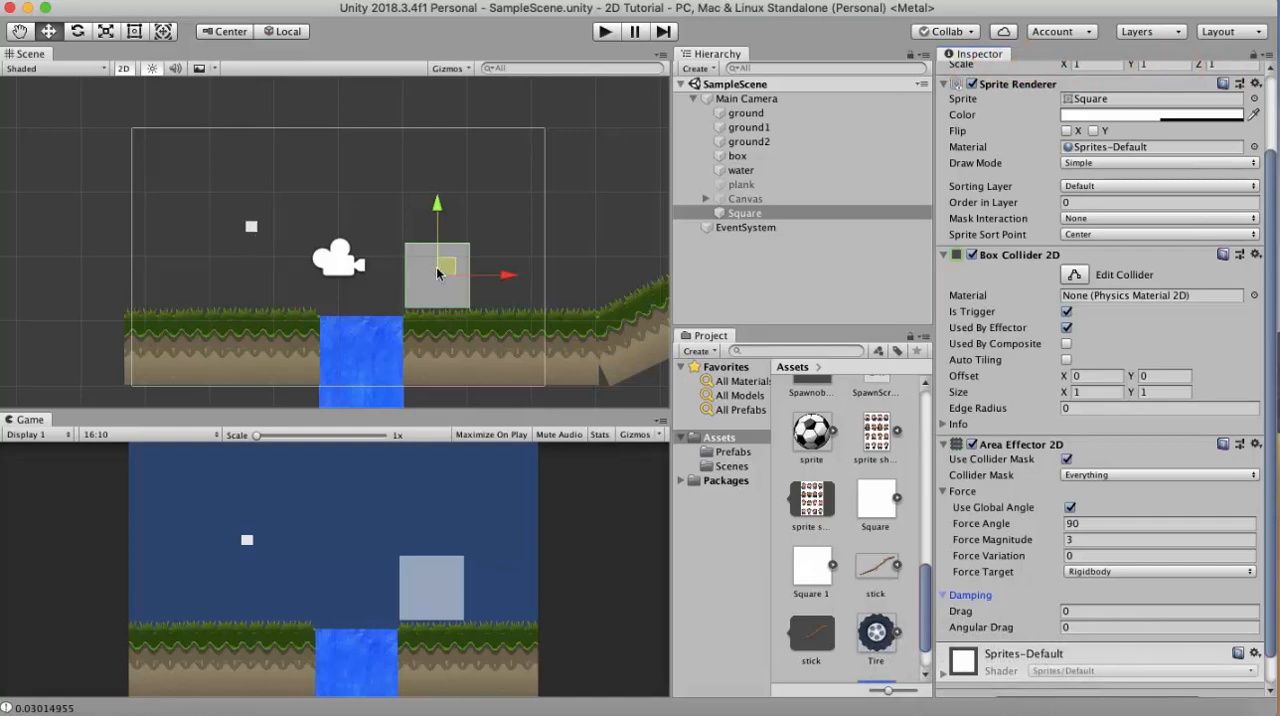
{"action": "left_click", "coordinate": [1083, 612]}
{"action": "type", "text": "10"}
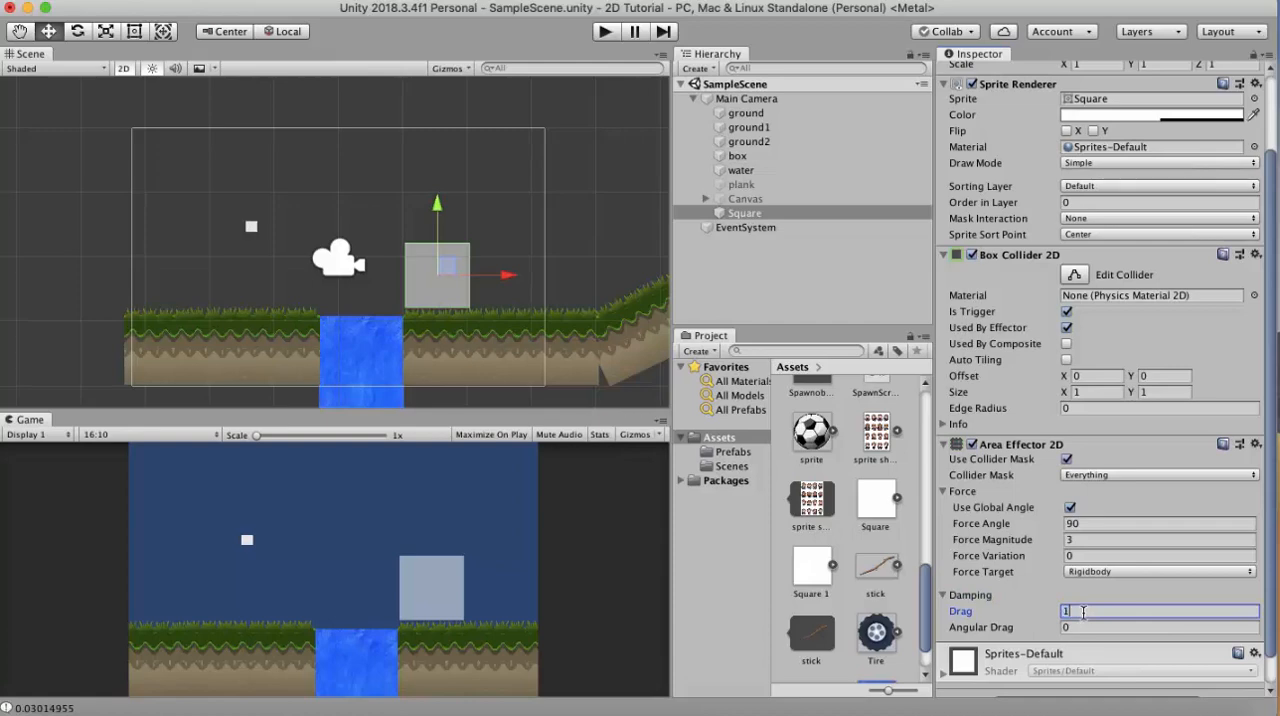
{"action": "left_click", "coordinate": [606, 33]}
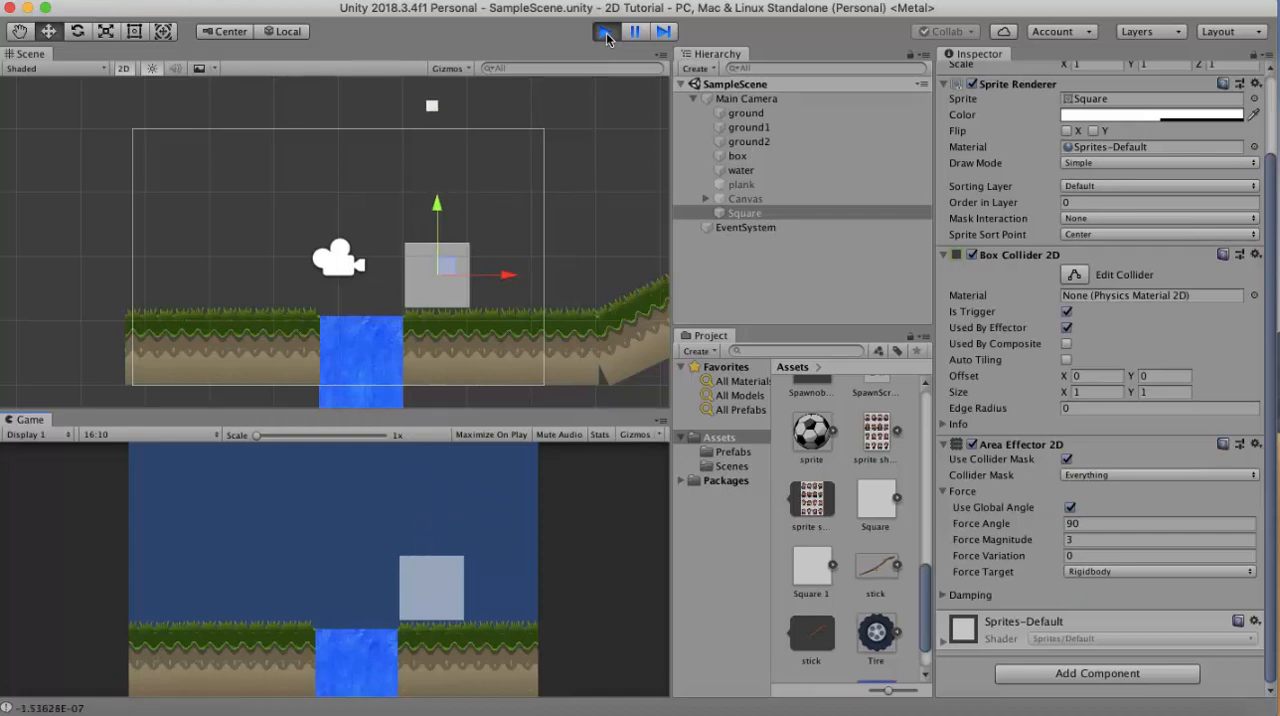
{"action": "left_click", "coordinate": [606, 33]}
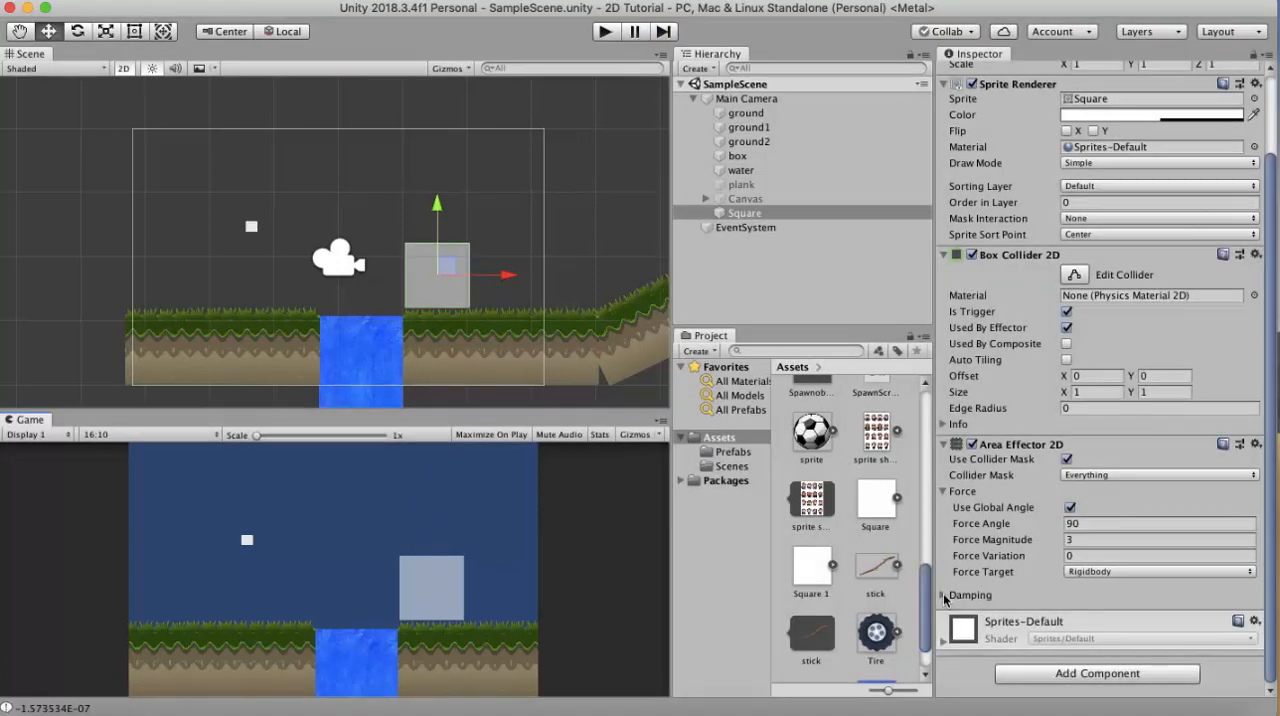
- Adjust the area effector's damping Drag and play-test the box passing through the square again
{"action": "left_click", "coordinate": [968, 594]}
{"action": "left_click", "coordinate": [1090, 615]}
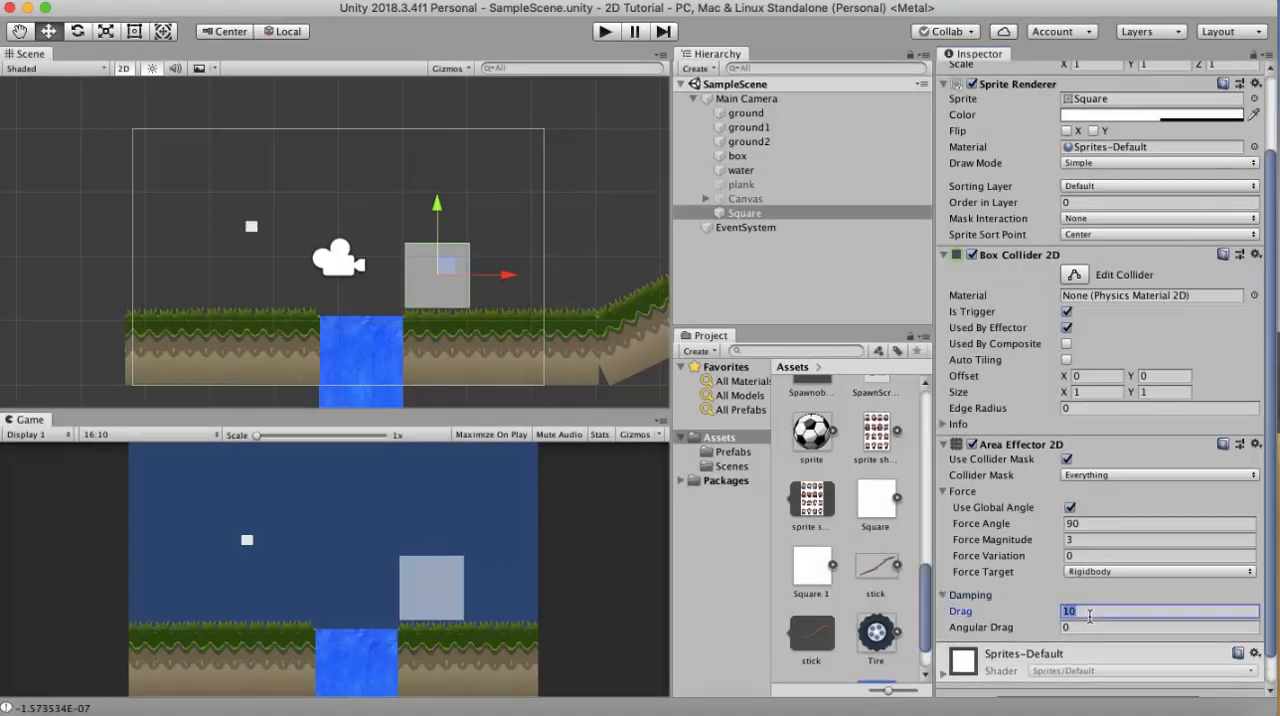
{"action": "left_click", "coordinate": [606, 33]}
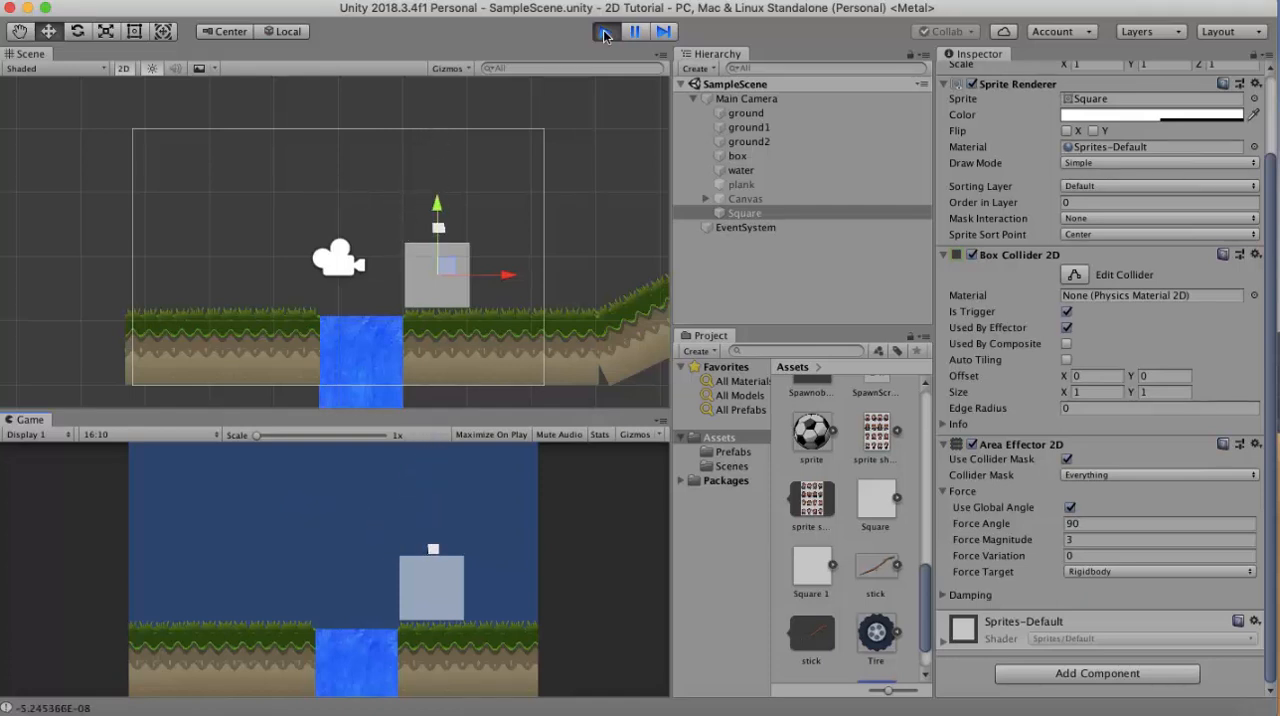
{"action": "left_click", "coordinate": [606, 33]}
- Set the area effector's Drag to 0 and Angular Drag to 20, and play-test the scene
{"action": "type", "text": "0"}
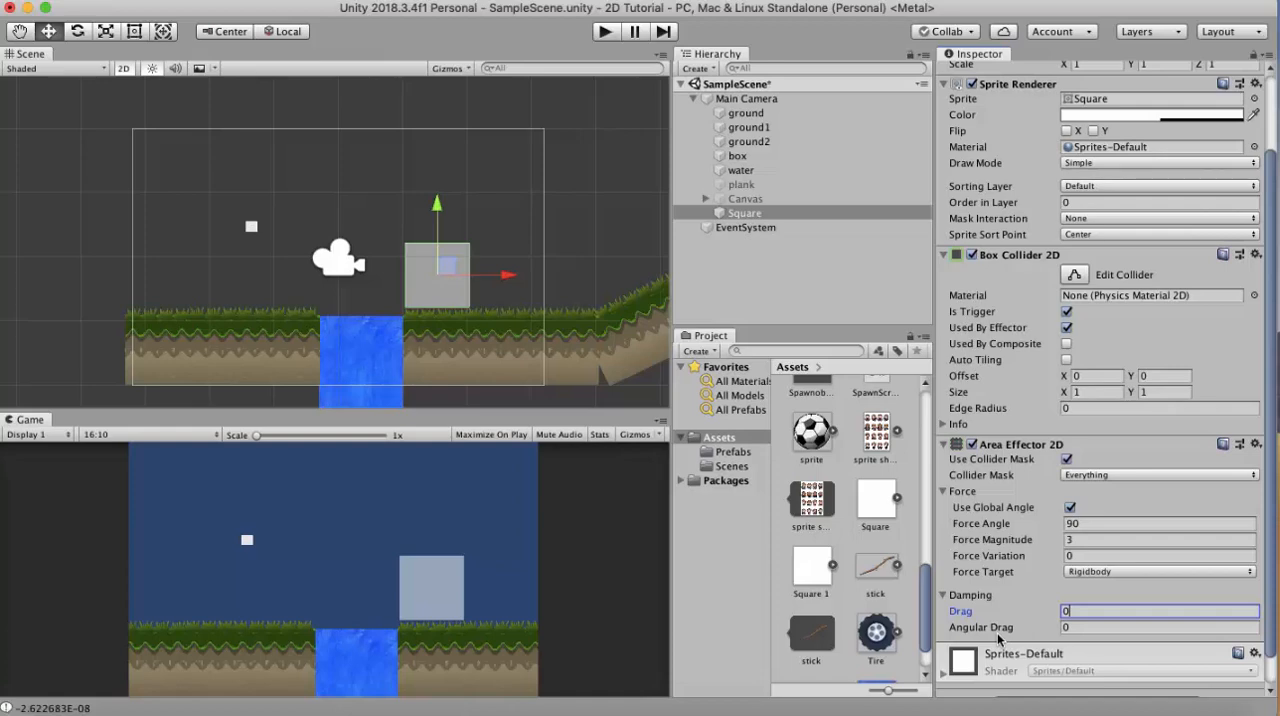
{"action": "left_click", "coordinate": [1081, 627]}
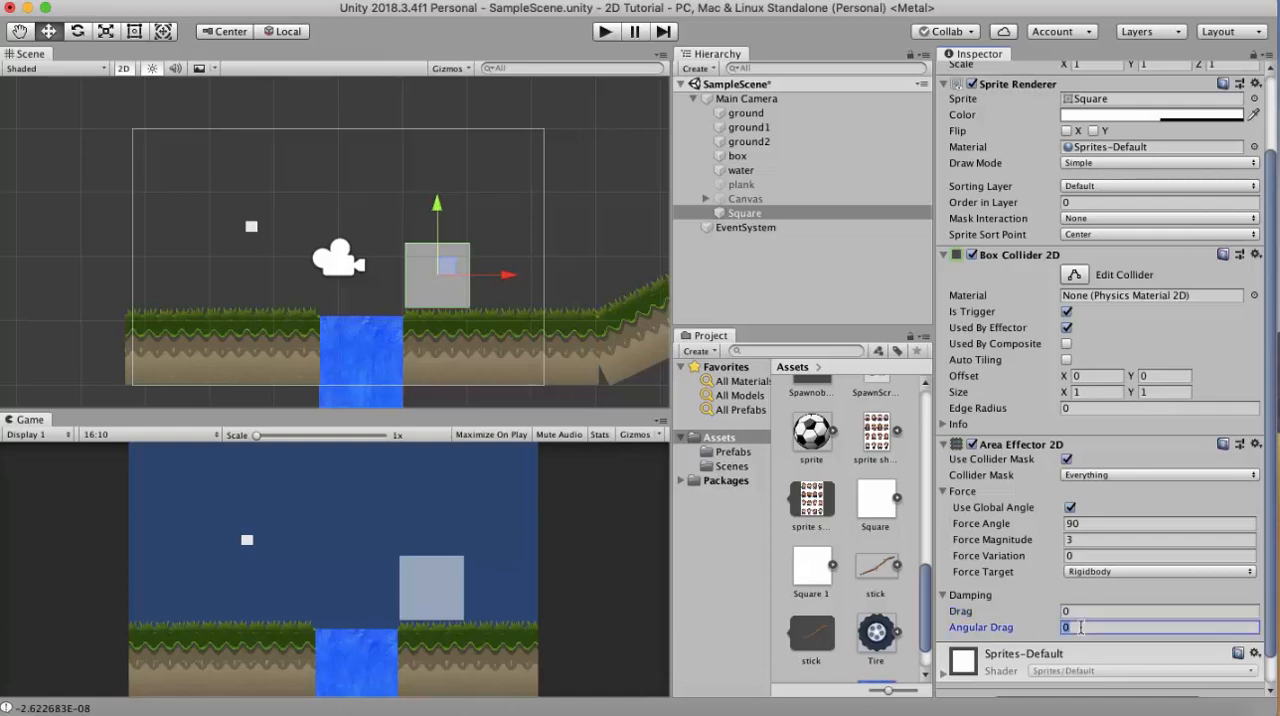
{"action": "type", "text": "20"}
{"action": "left_click", "coordinate": [605, 31]}
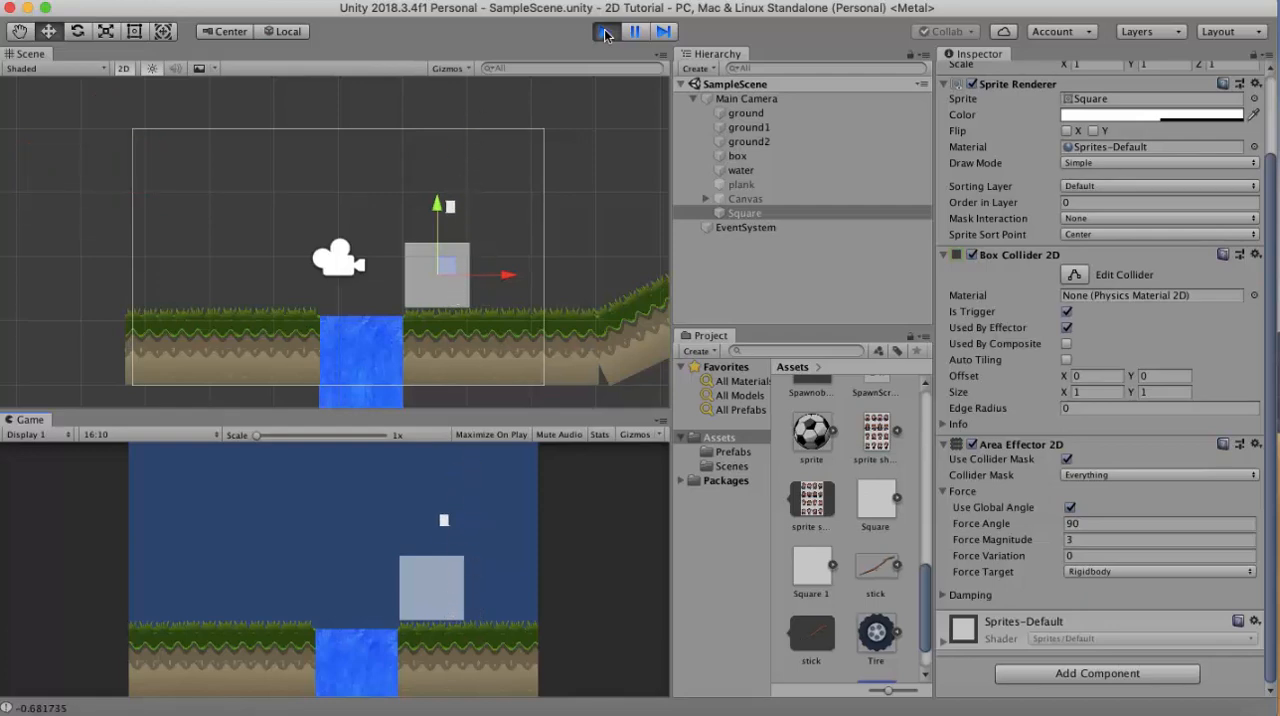
{"action": "left_click", "coordinate": [605, 33]}
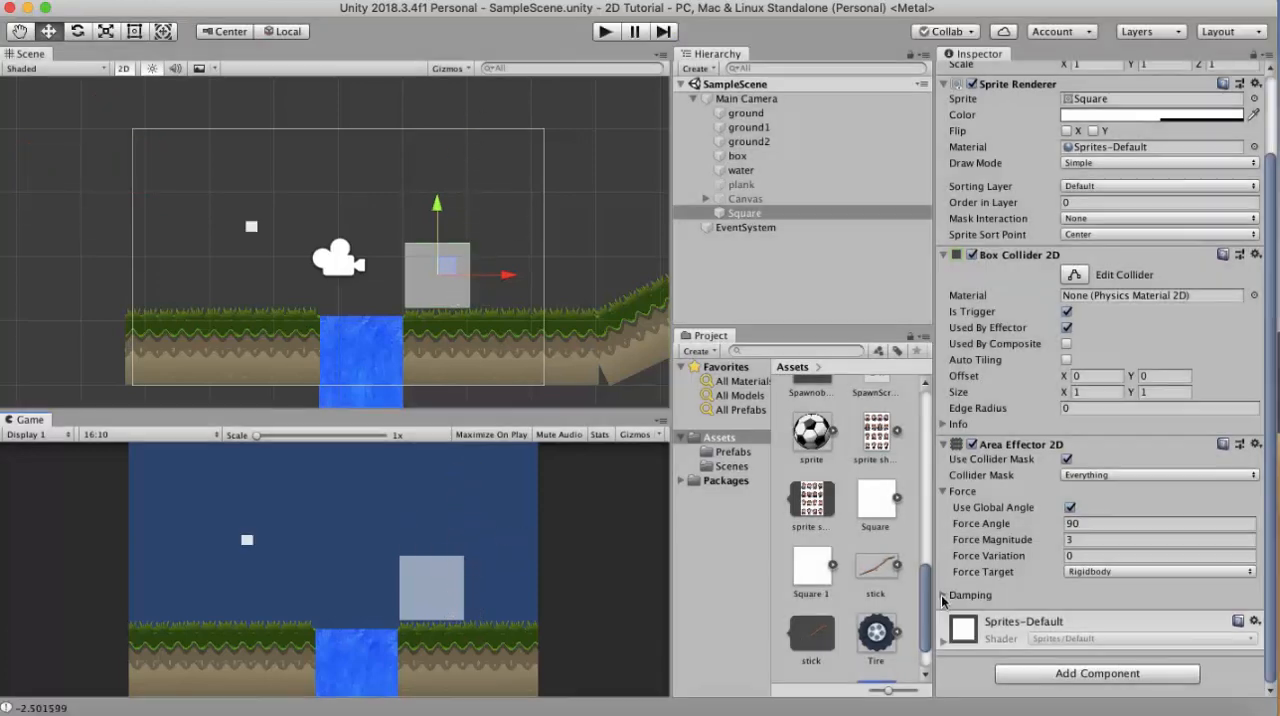
- Set the area effector's damping Drag to 60 and play-test the scene
{"action": "left_click", "coordinate": [942, 596]}
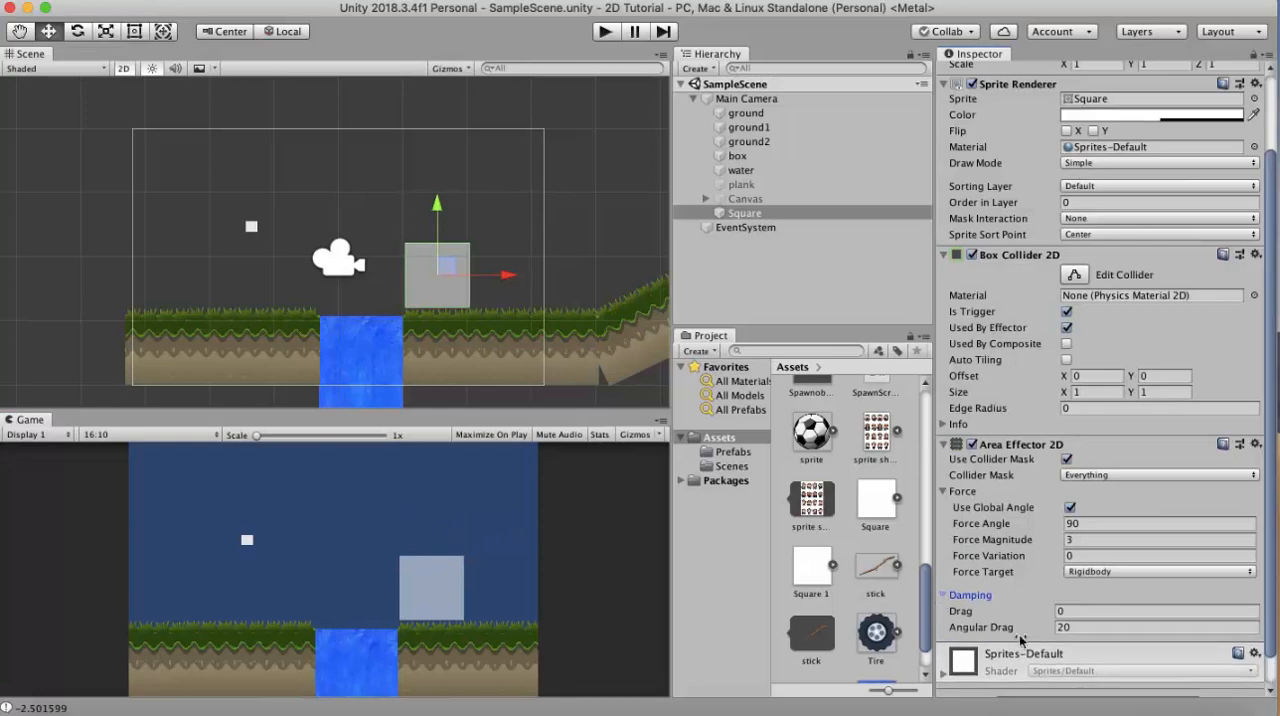
{"action": "left_click", "coordinate": [1080, 610]}
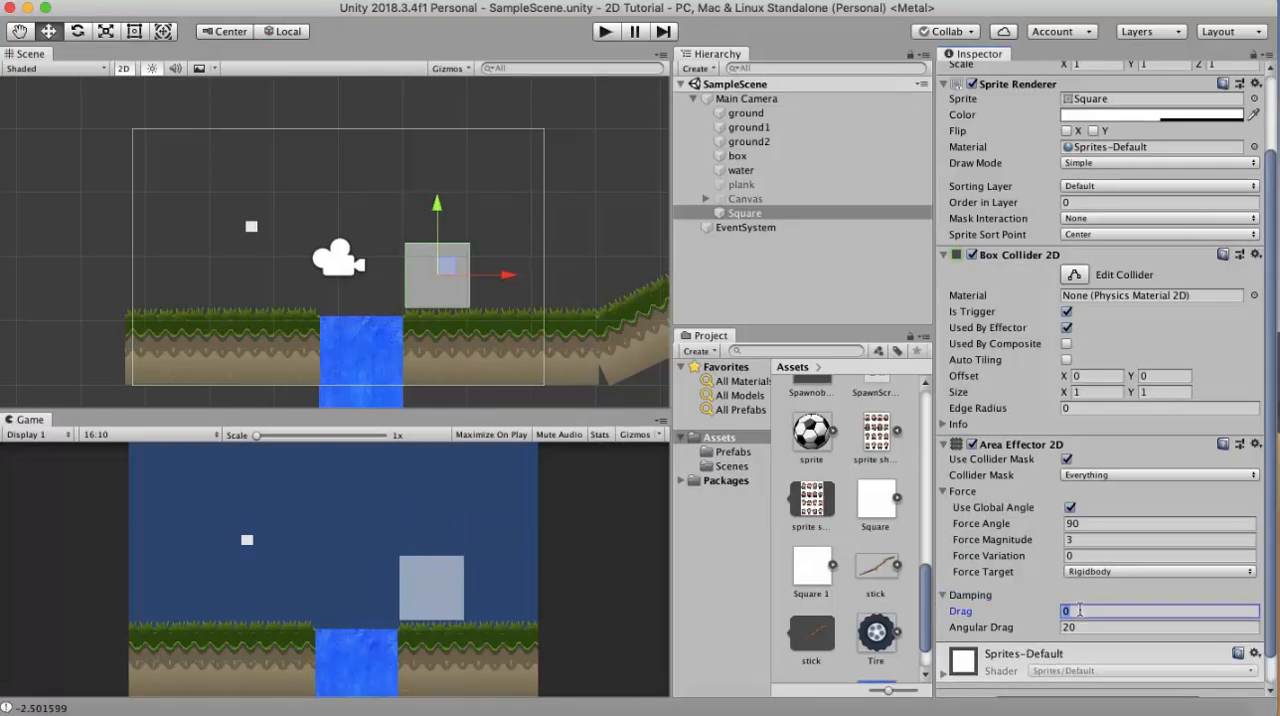
{"action": "type", "text": "60"}
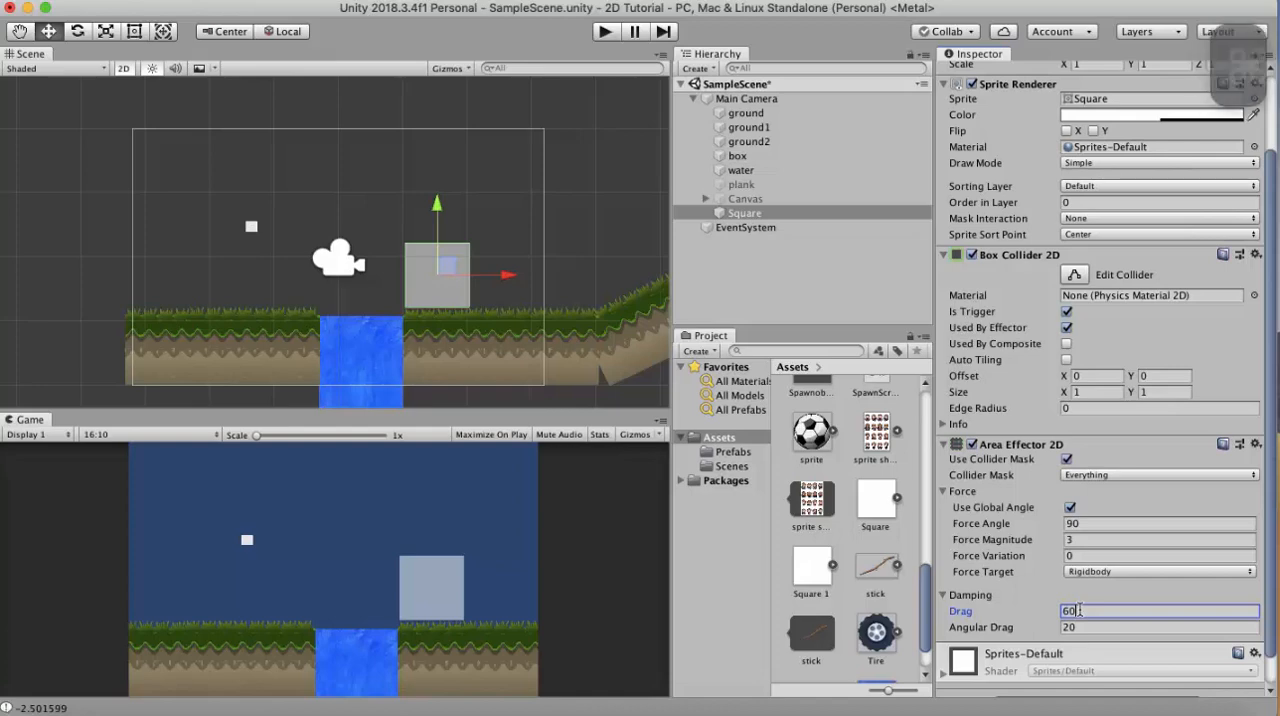
{"action": "left_click", "coordinate": [607, 31]}
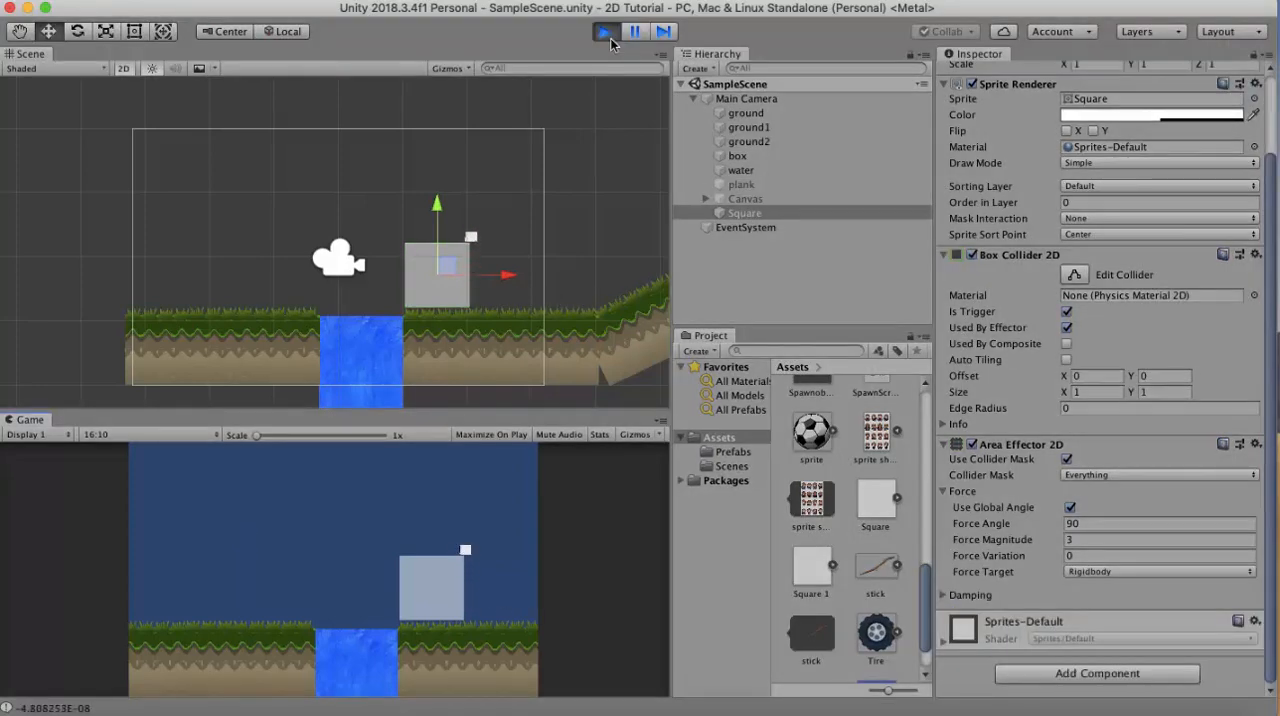
{"action": "left_click", "coordinate": [607, 36]}
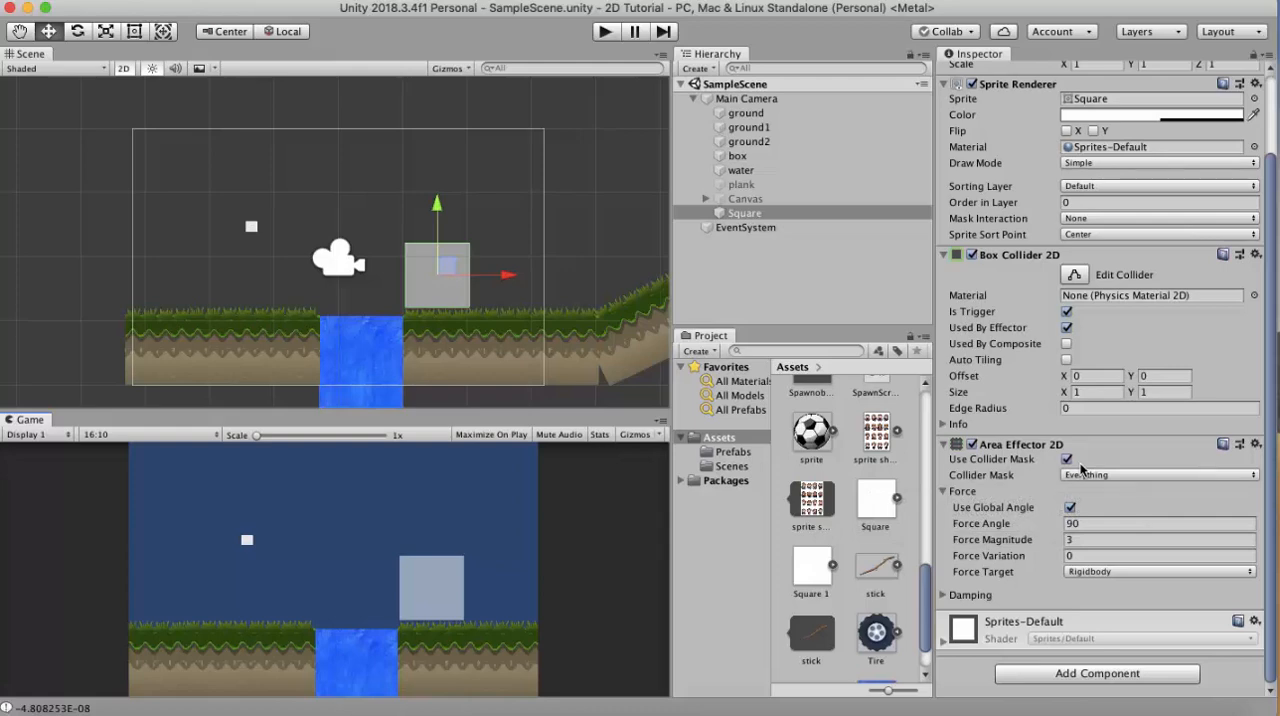
- Exclude the top1 layer from the area effector's Collider Mask
{"action": "scroll", "coordinate": [1078, 470], "scroll_direction": "up", "scroll_amount": 1}
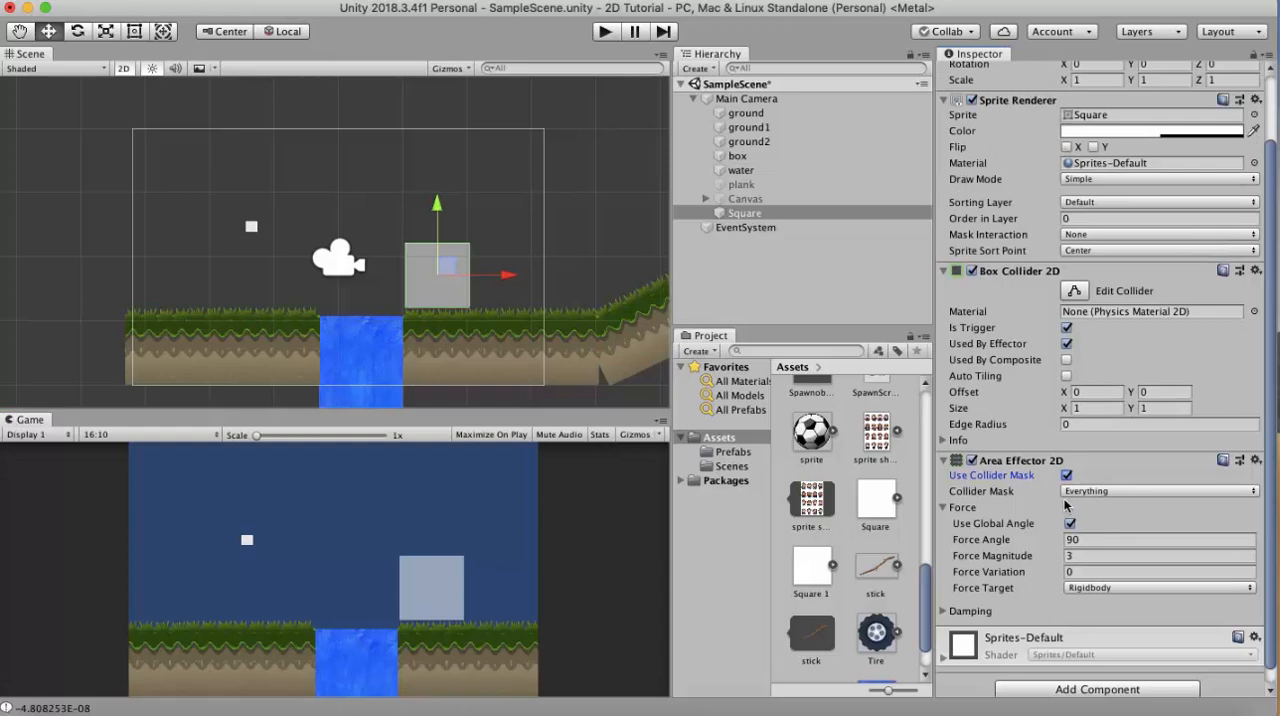
{"action": "left_click", "coordinate": [1090, 491]}
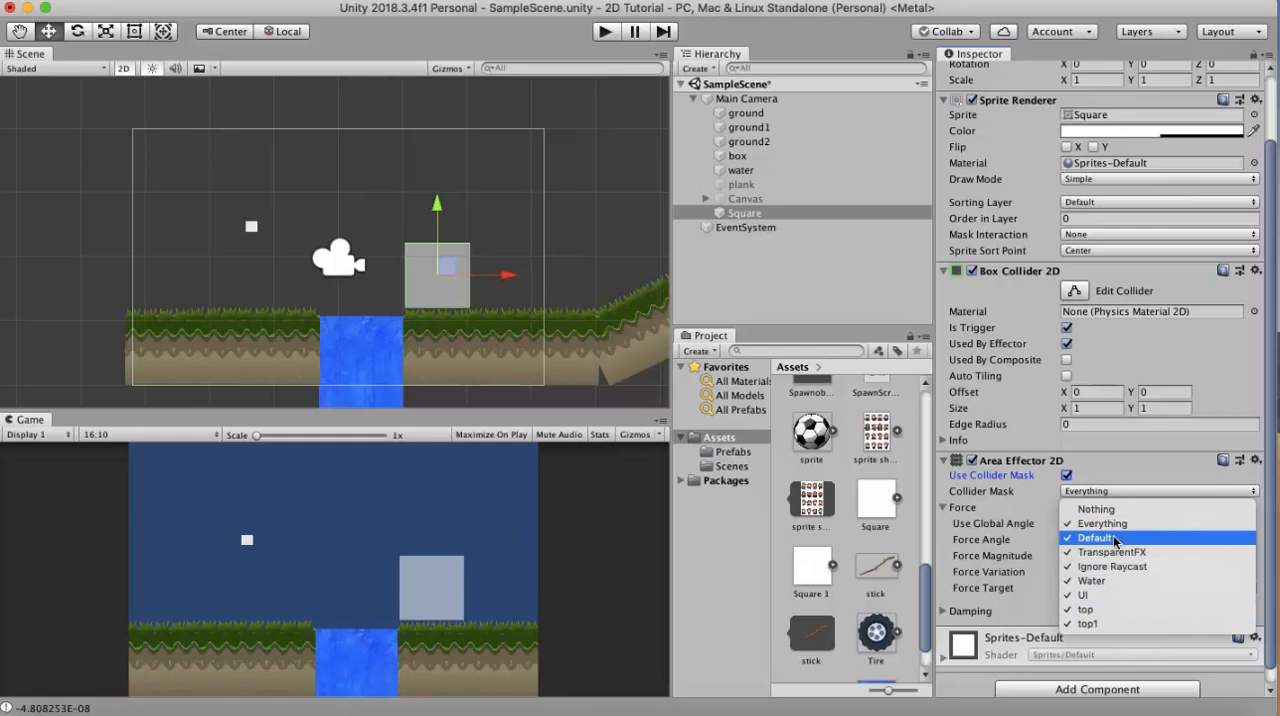
{"action": "left_click", "coordinate": [1100, 612]}
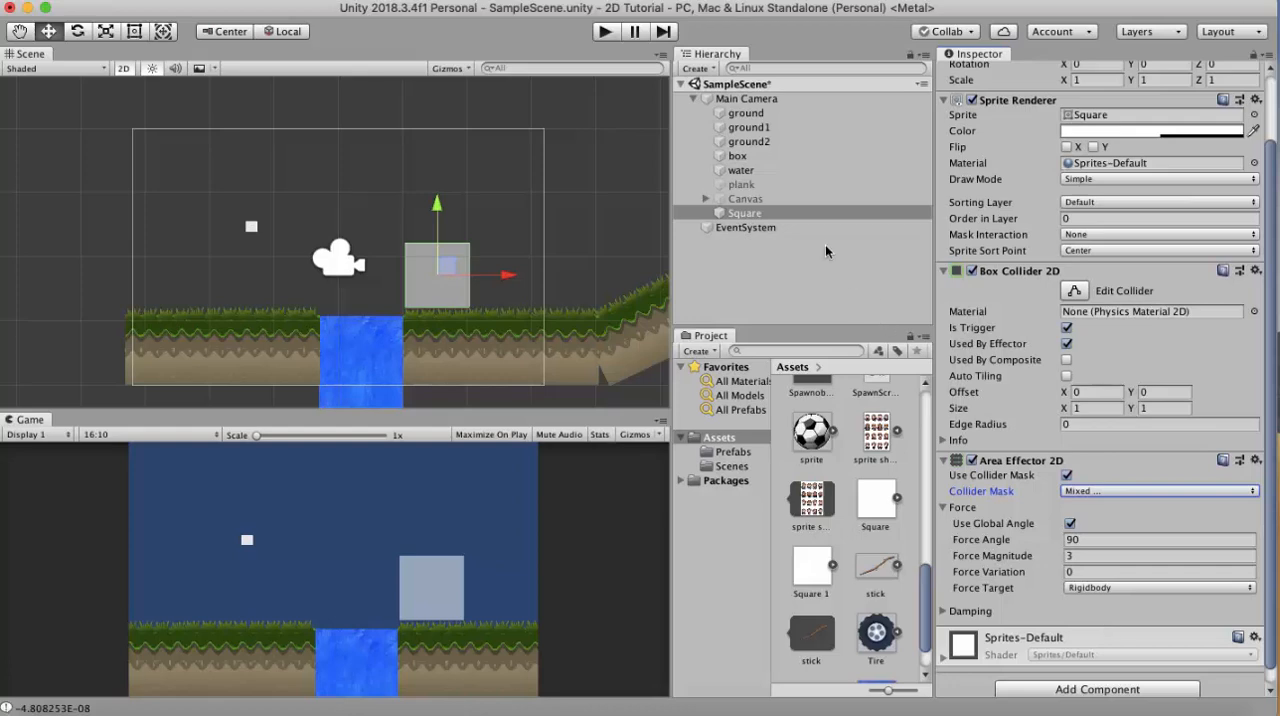
- Assign the box object to the top1 layer and play-test the scene against the effector's collider mask
{"action": "left_click", "coordinate": [762, 154]}
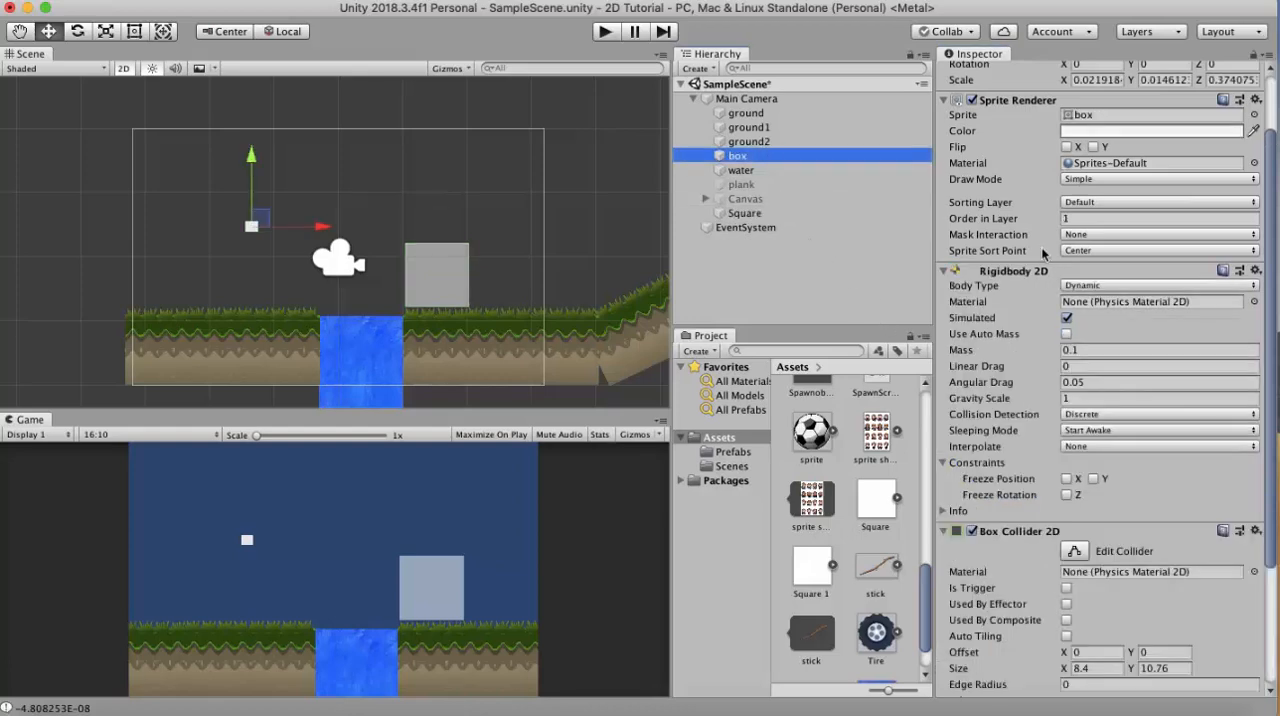
{"action": "left_click", "coordinate": [1204, 92]}
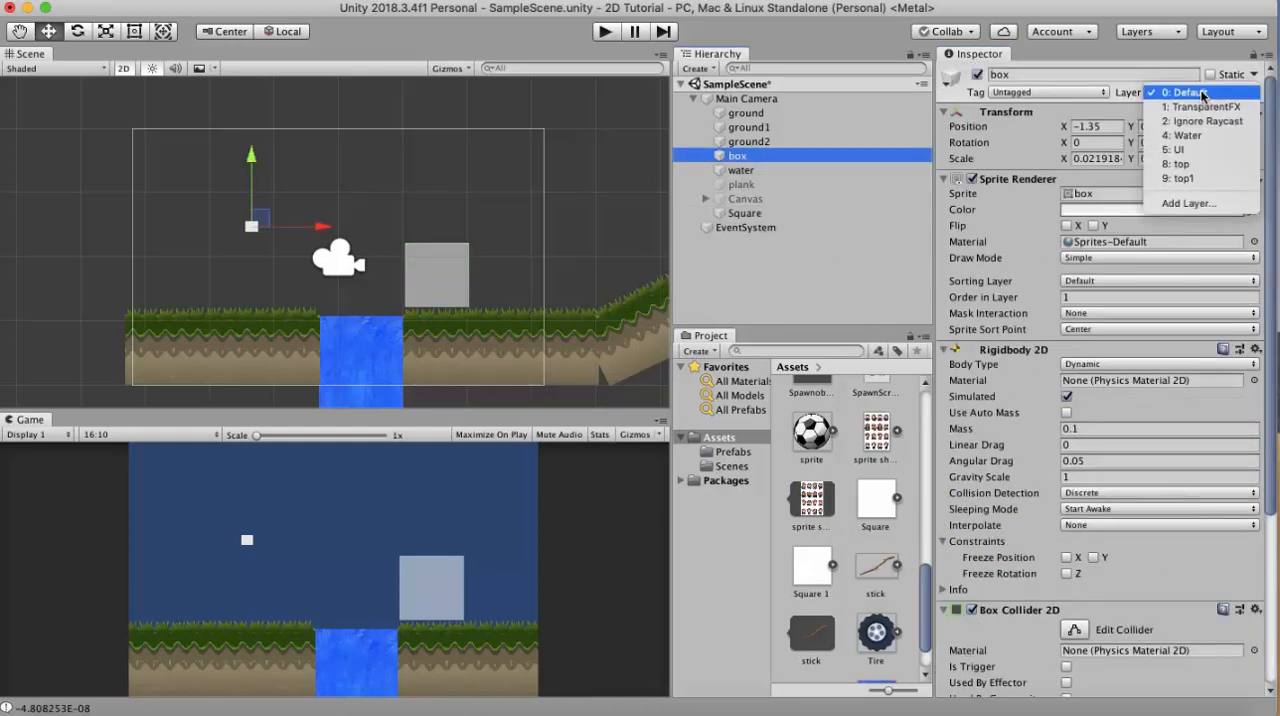
{"action": "left_click", "coordinate": [1199, 177]}
{"action": "left_click", "coordinate": [609, 33]}
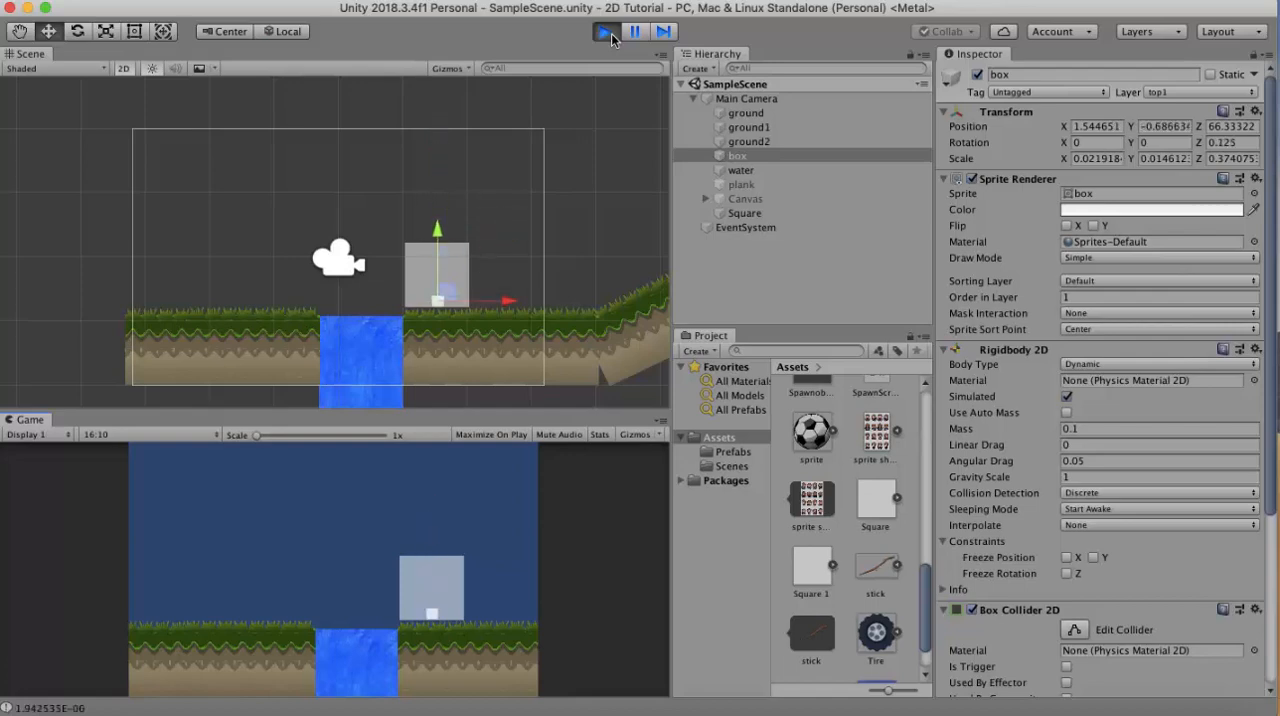
{"action": "left_click", "coordinate": [610, 35]}
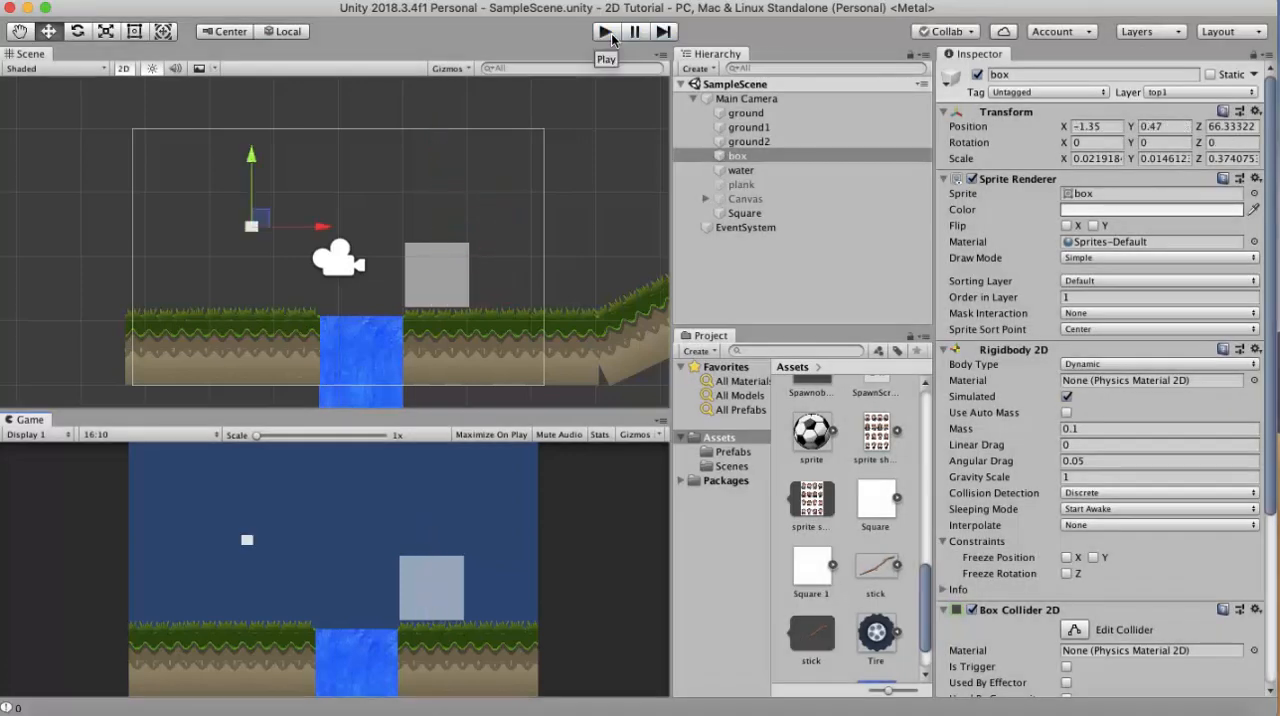